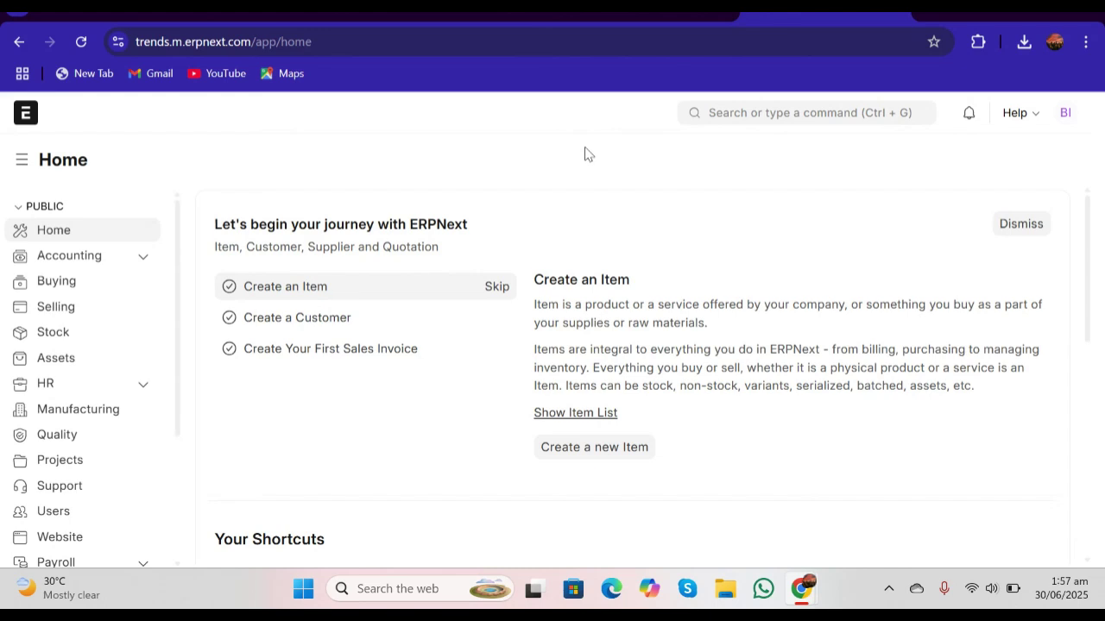
# Search for "syst" and open System Settings
pyautogui.click(757, 113)
pyautogui.write('syst')
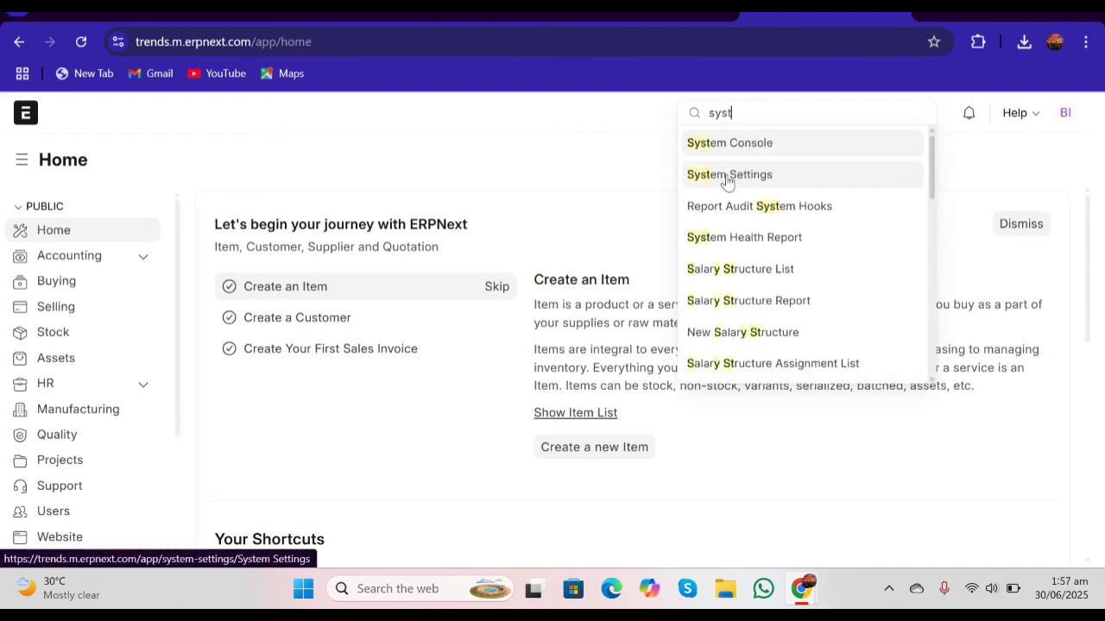
pyautogui.click(725, 176)
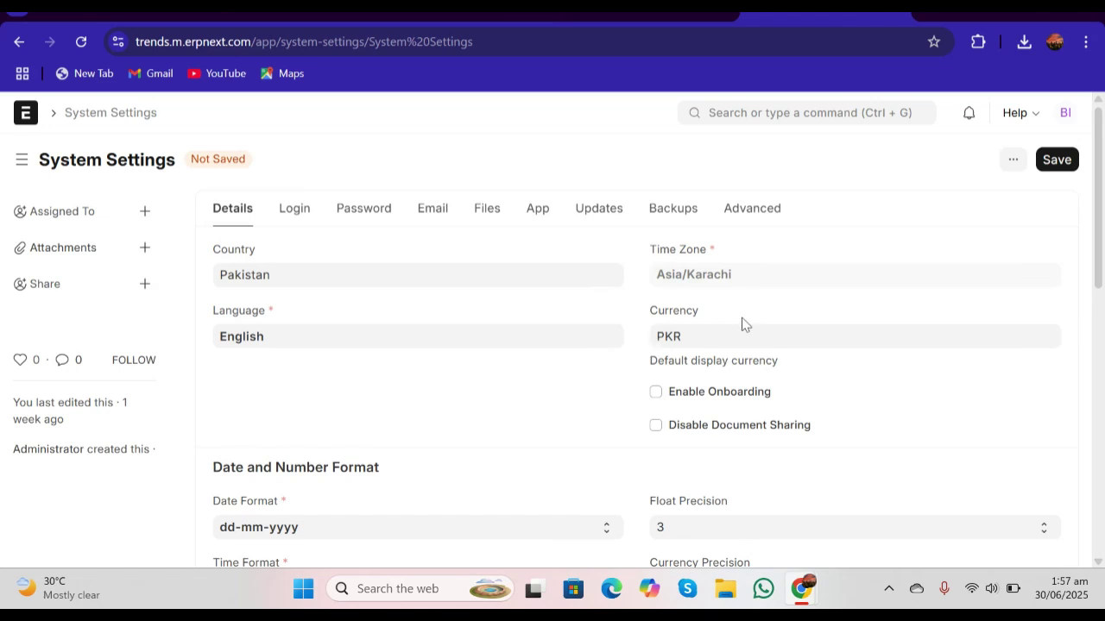
# Turn on the Disable Document Sharing and Enable Onboarding options in the general details
pyautogui.moveTo(1099, 273); pyautogui.dragTo(1099, 321)
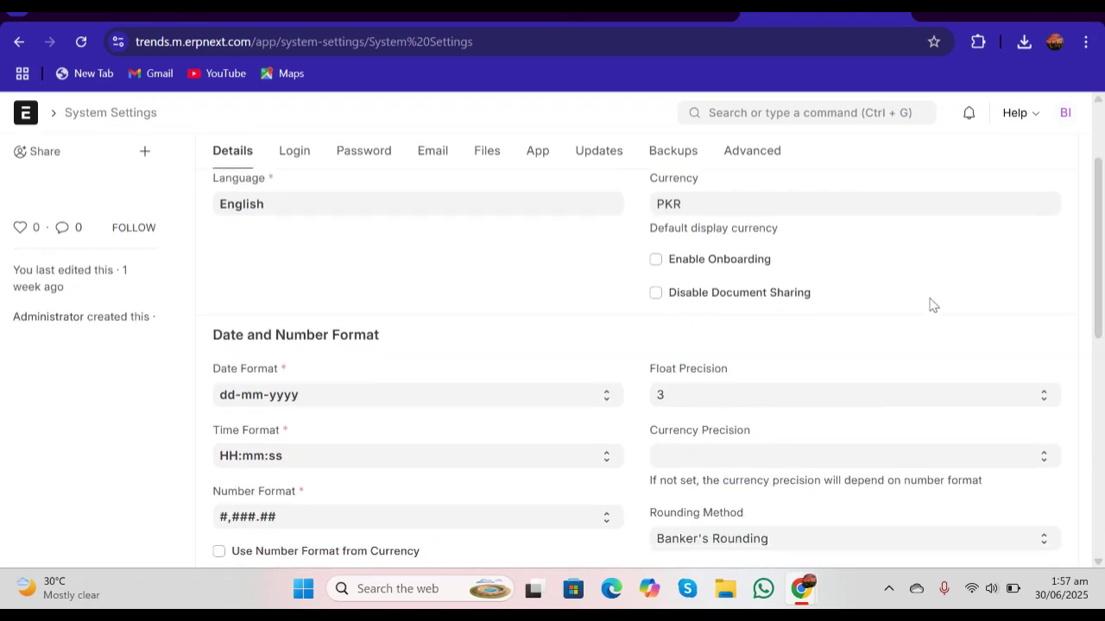
pyautogui.click(656, 294)
pyautogui.click(656, 260)
# Set the date format to dd/mm/yyyy and choose HH:mm:ss as the time format
pyautogui.moveTo(1098, 250); pyautogui.dragTo(1098, 298)
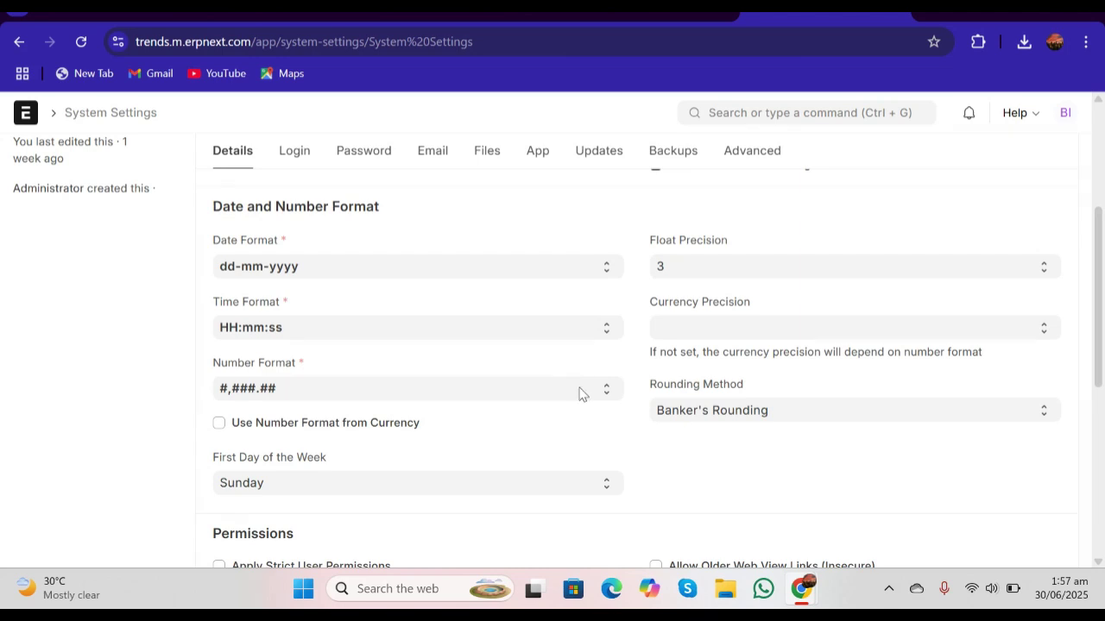
pyautogui.click(608, 273)
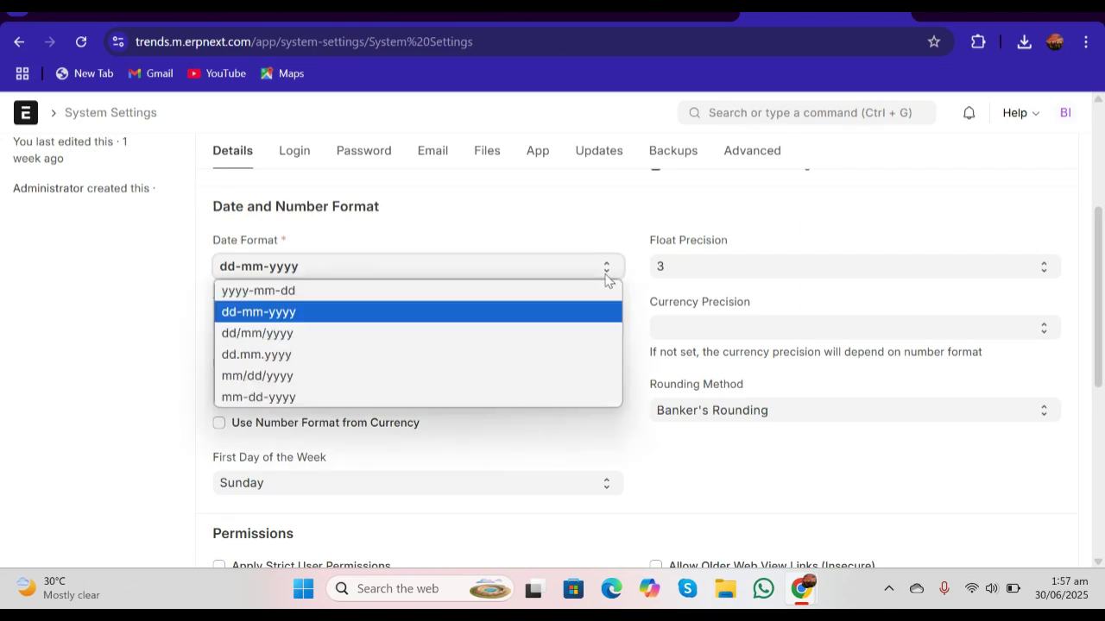
pyautogui.click(560, 334)
pyautogui.click(609, 333)
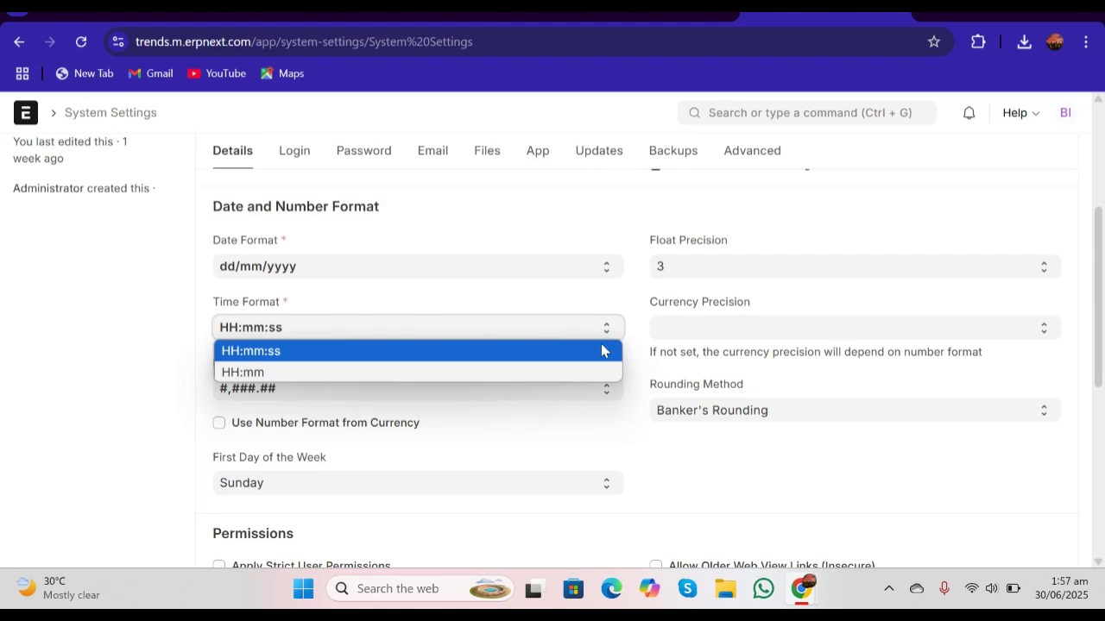
pyautogui.click(604, 354)
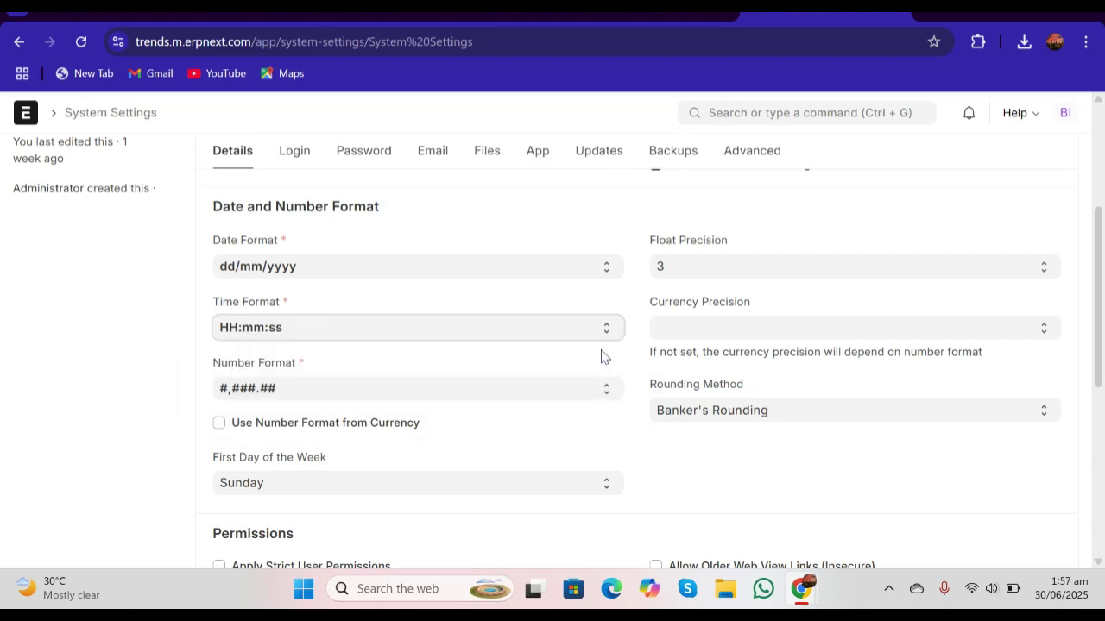
# Set the float precision to 4 and the currency precision to 3
pyautogui.click(1035, 269)
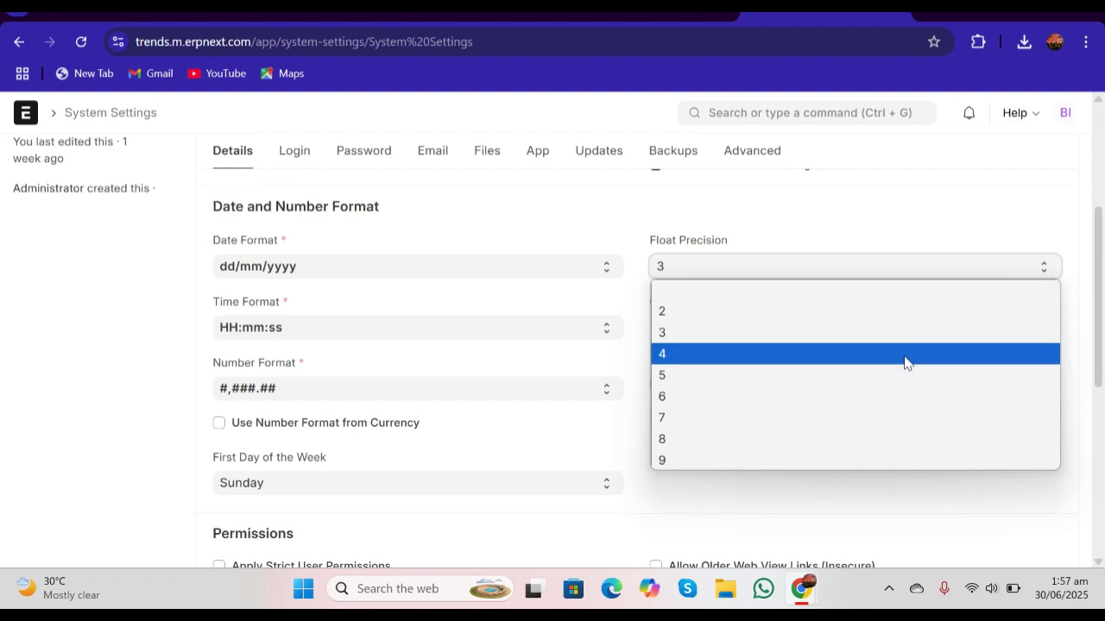
pyautogui.press('Escape')
pyautogui.click(1042, 330)
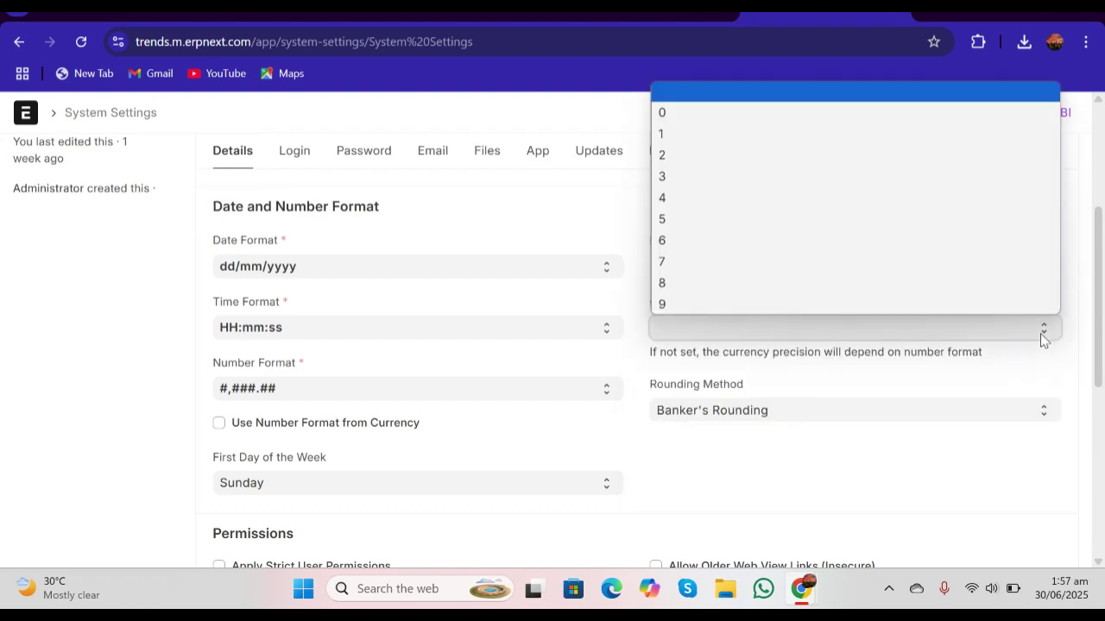
pyautogui.click(877, 181)
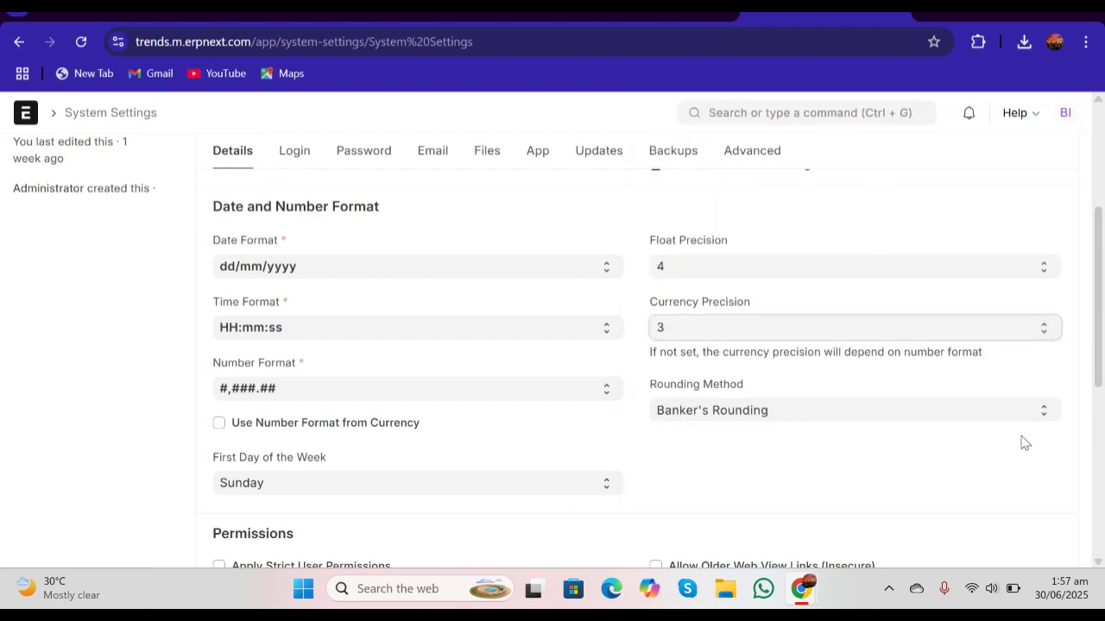
# Review the rounding methods, keeping Banker's Rounding, and set the first day of the week to Monday
pyautogui.click(1048, 417)
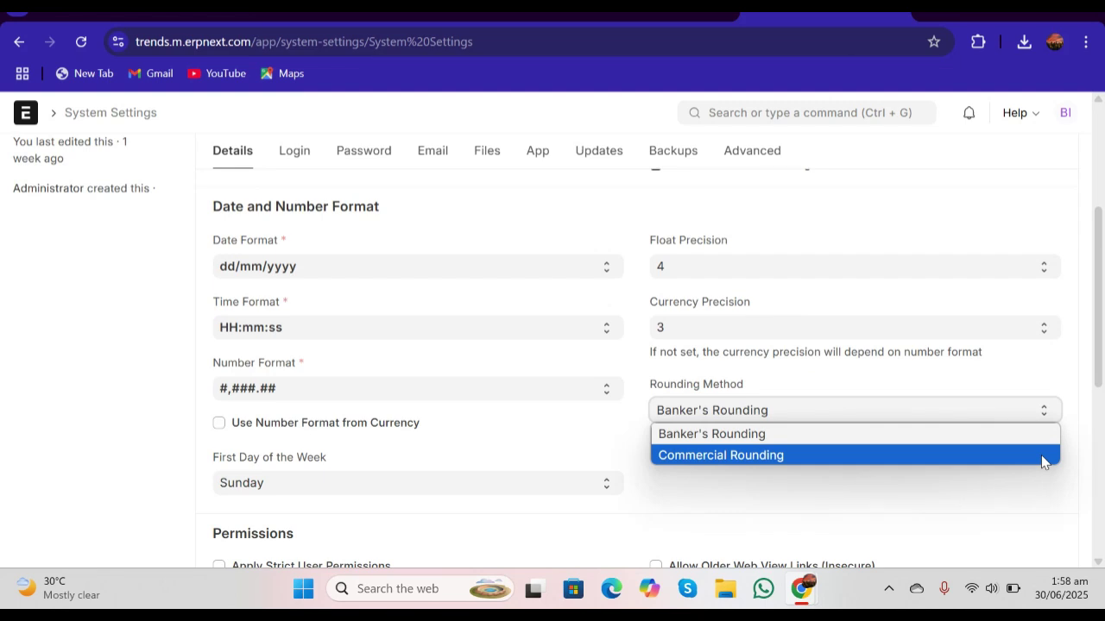
pyautogui.click(900, 529)
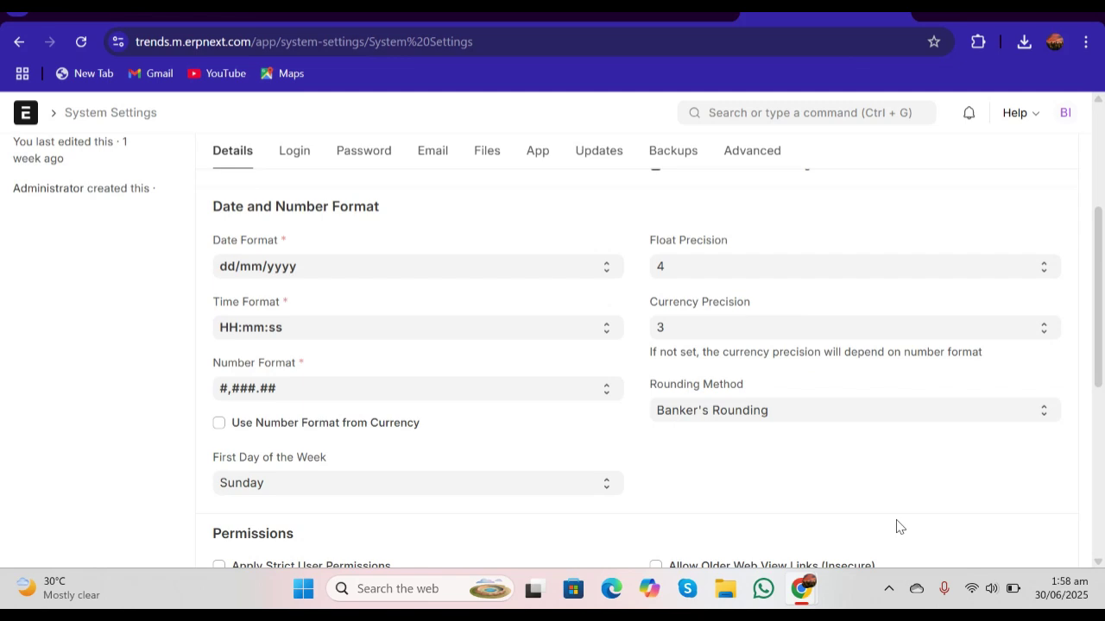
pyautogui.click(605, 485)
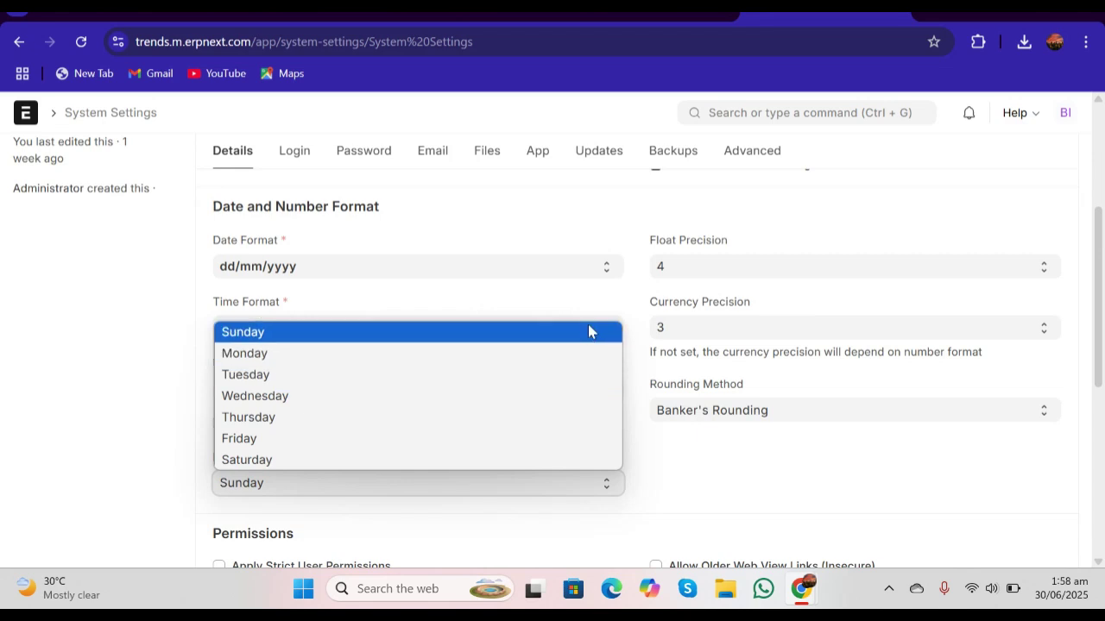
pyautogui.click(584, 353)
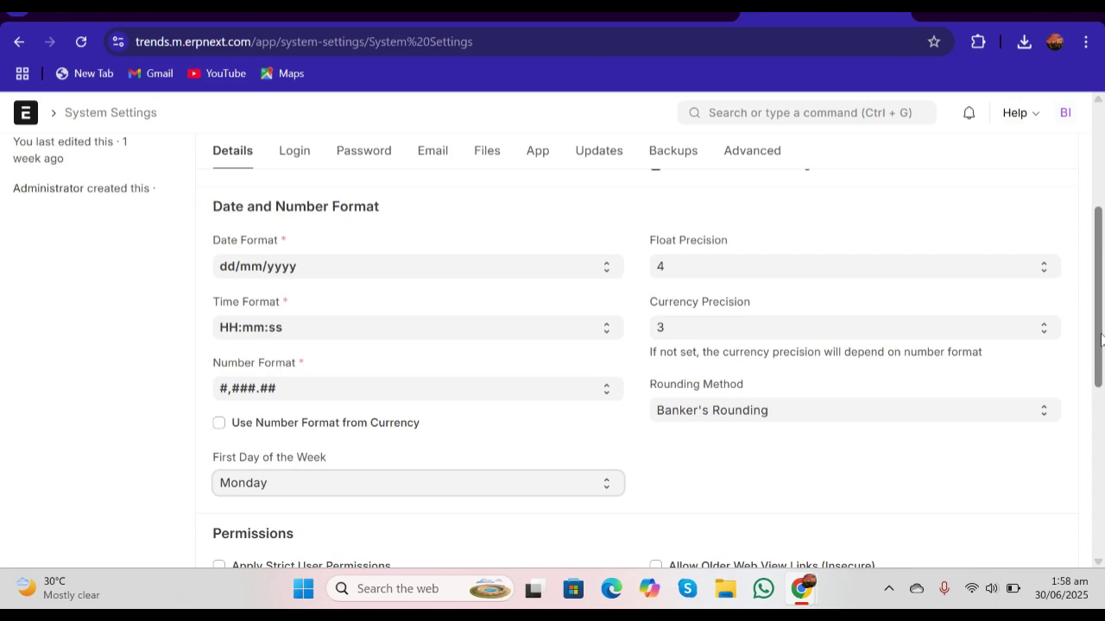
# Enable Apply Strict User Permissions, and switch Allow Older Web View Links (Insecure) on and off again
pyautogui.rightClick(1098, 398)
pyautogui.click(1086, 492)
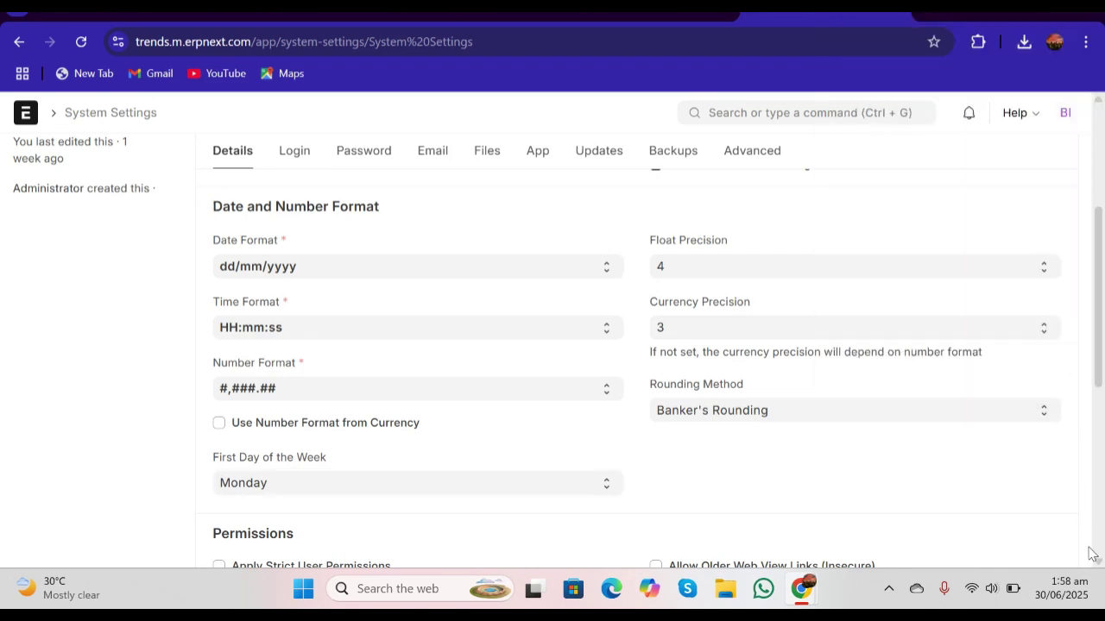
pyautogui.scroll(-2, 1093, 557)
pyautogui.scroll(-1, 1097, 566)
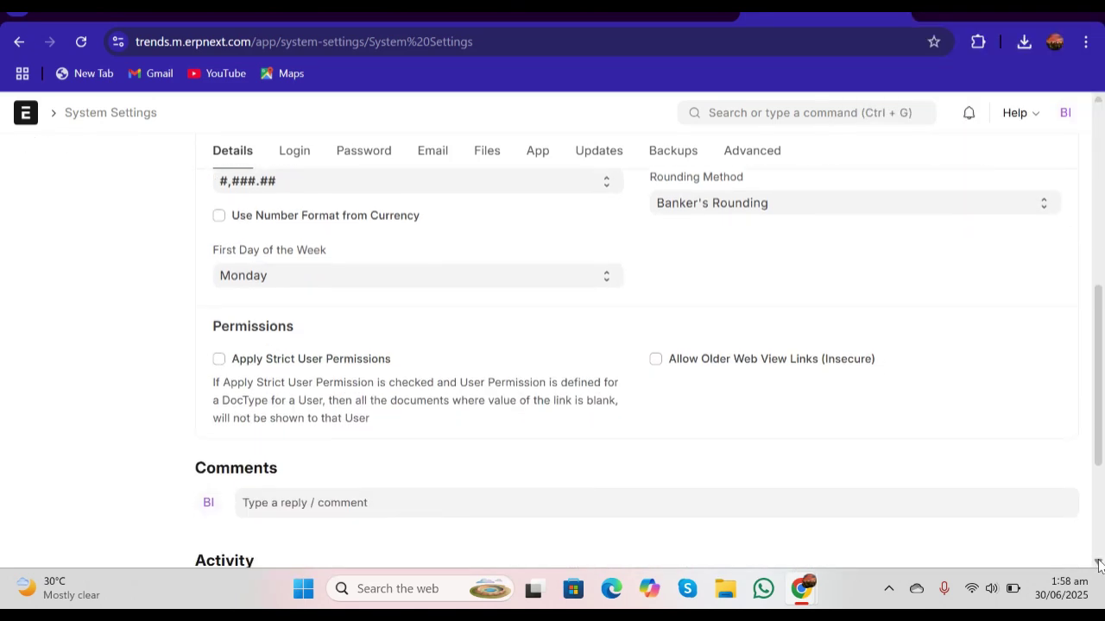
pyautogui.click(219, 359)
pyautogui.click(655, 367)
pyautogui.click(655, 367)
# In the login settings, set the document share key expiry to 30 days and enable the one-session-per-user and Disable Username/Password Login options
pyautogui.click(293, 162)
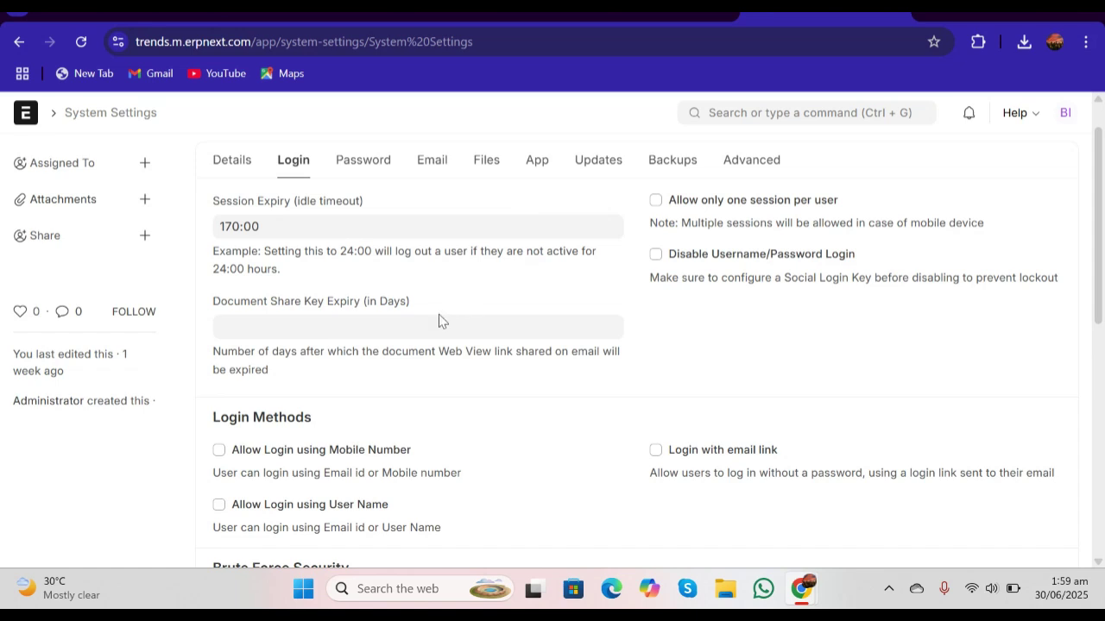
pyautogui.click(424, 335)
pyautogui.write('30')
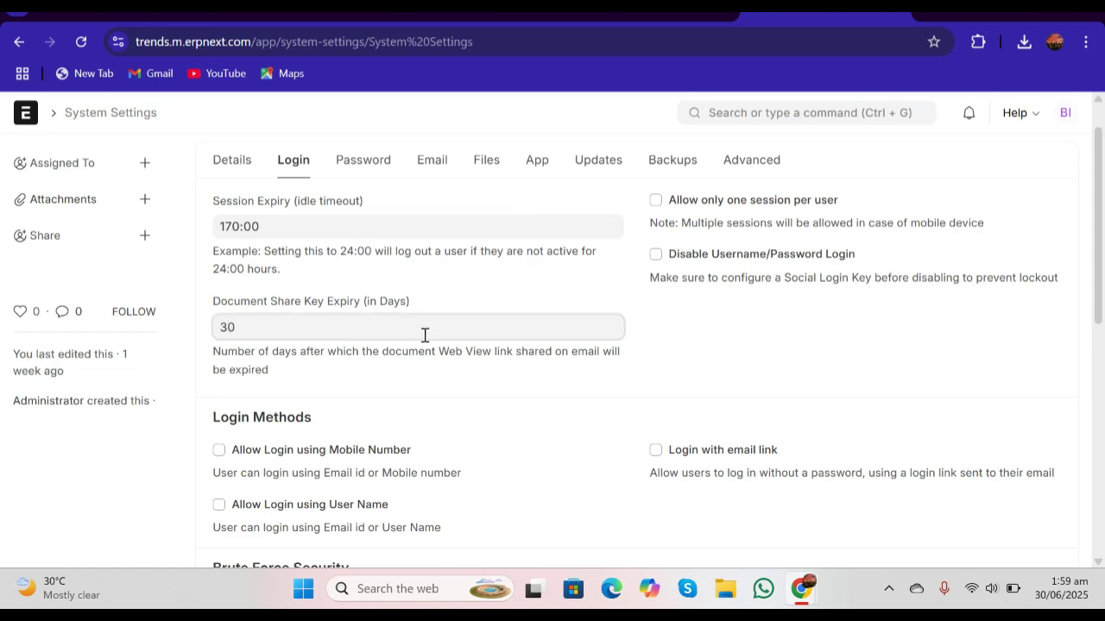
pyautogui.click(655, 200)
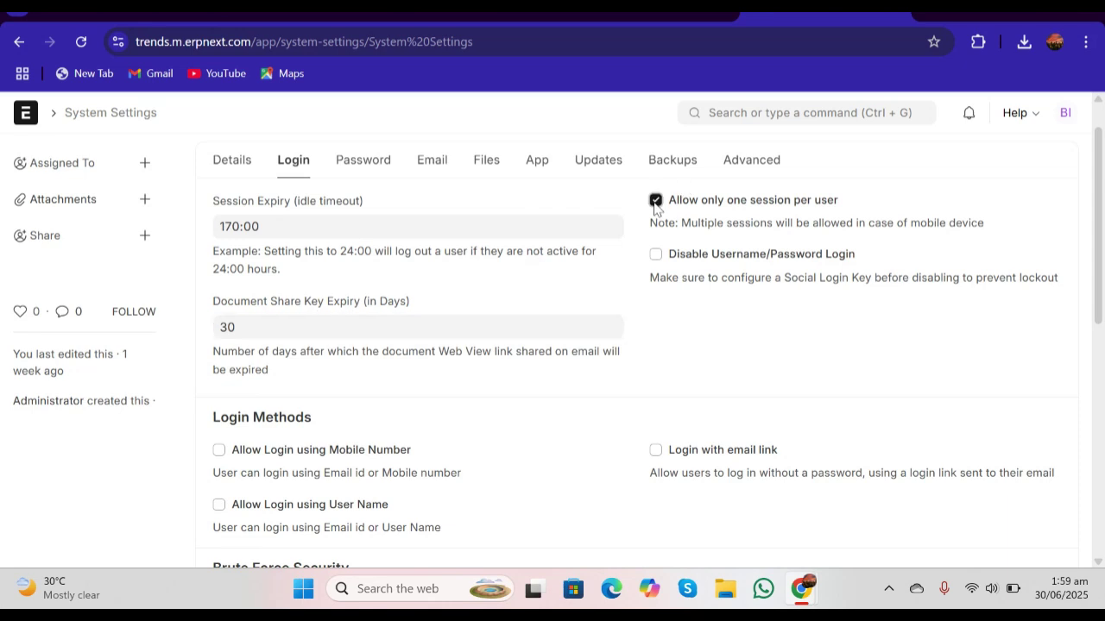
pyautogui.click(657, 259)
# Allow users to log in with their mobile number, user name or an email link
pyautogui.moveTo(1102, 255); pyautogui.dragTo(1103, 320)
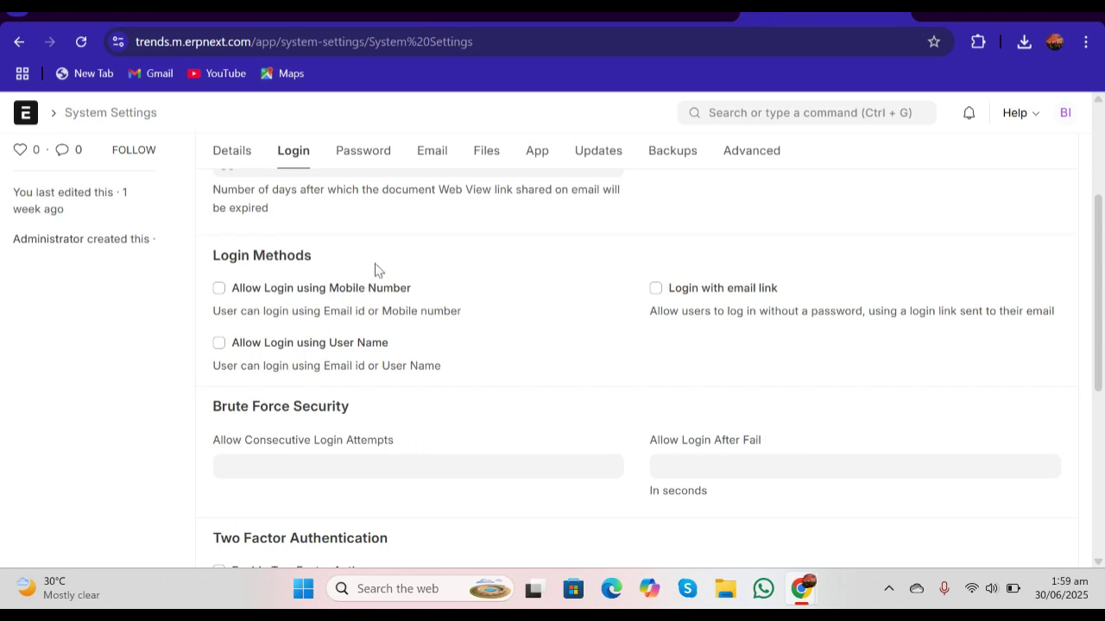
pyautogui.click(219, 294)
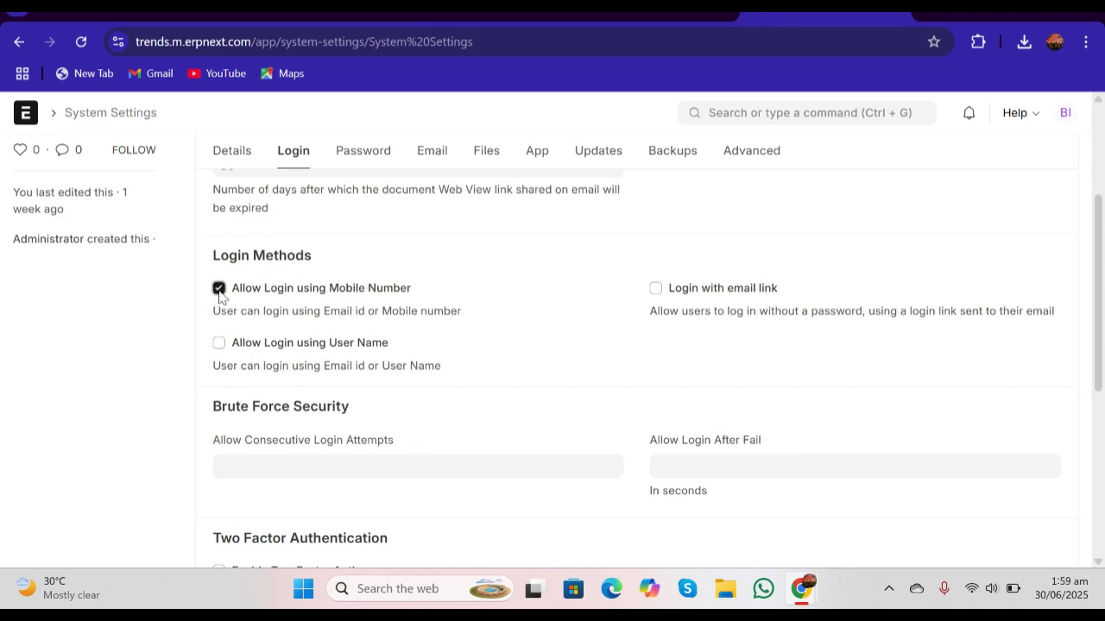
pyautogui.click(219, 343)
pyautogui.click(655, 289)
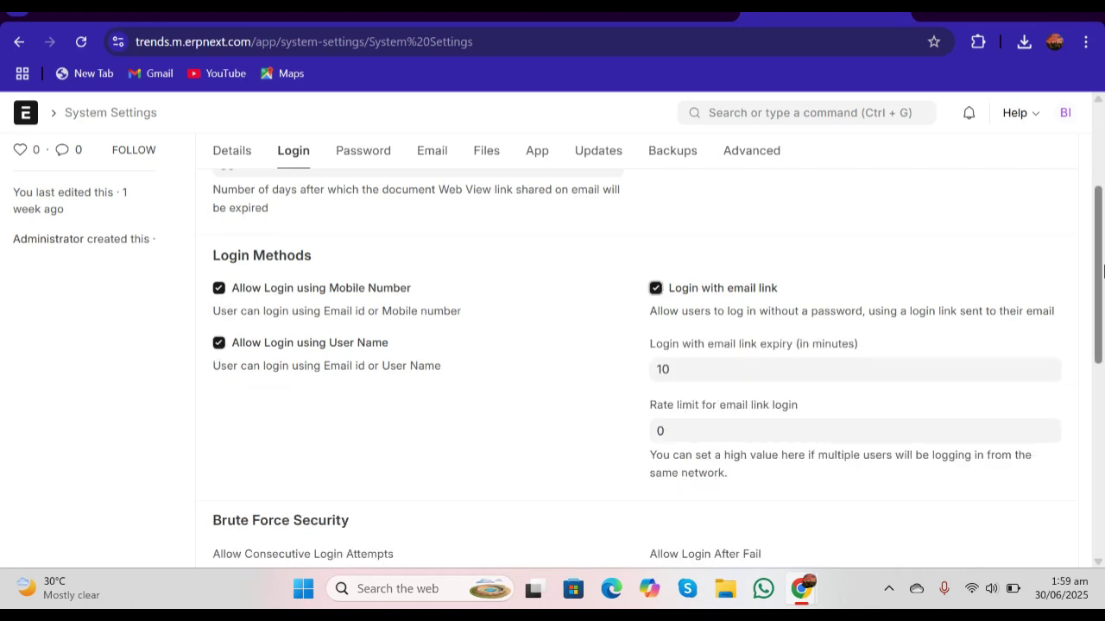
# Set the rate limit for email link login to 5
pyautogui.moveTo(1100, 270); pyautogui.dragTo(1102, 285)
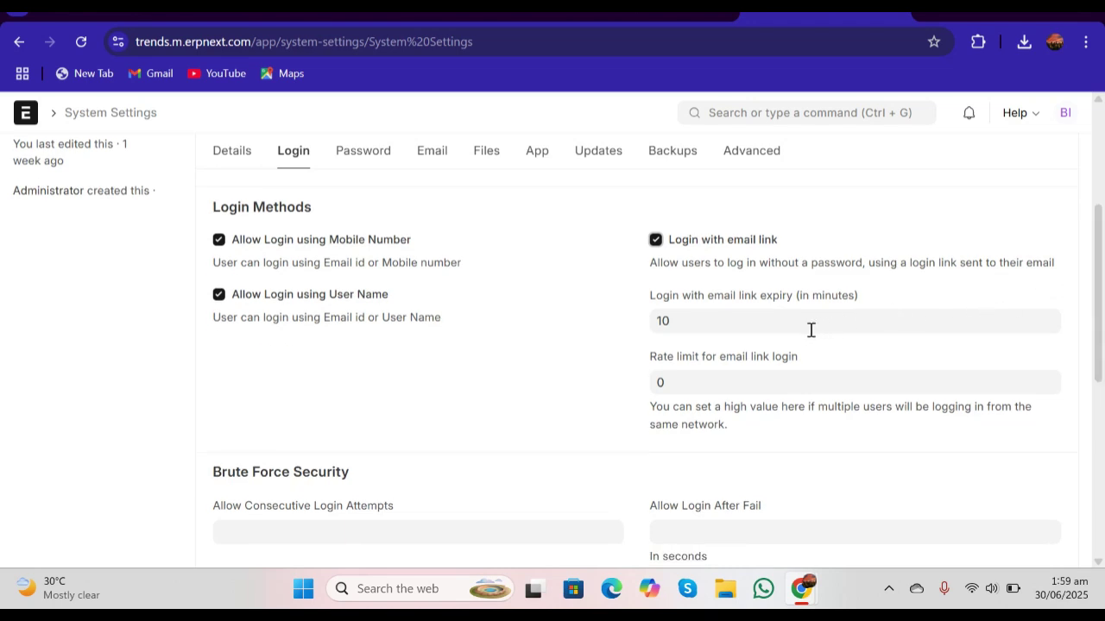
pyautogui.click(758, 380)
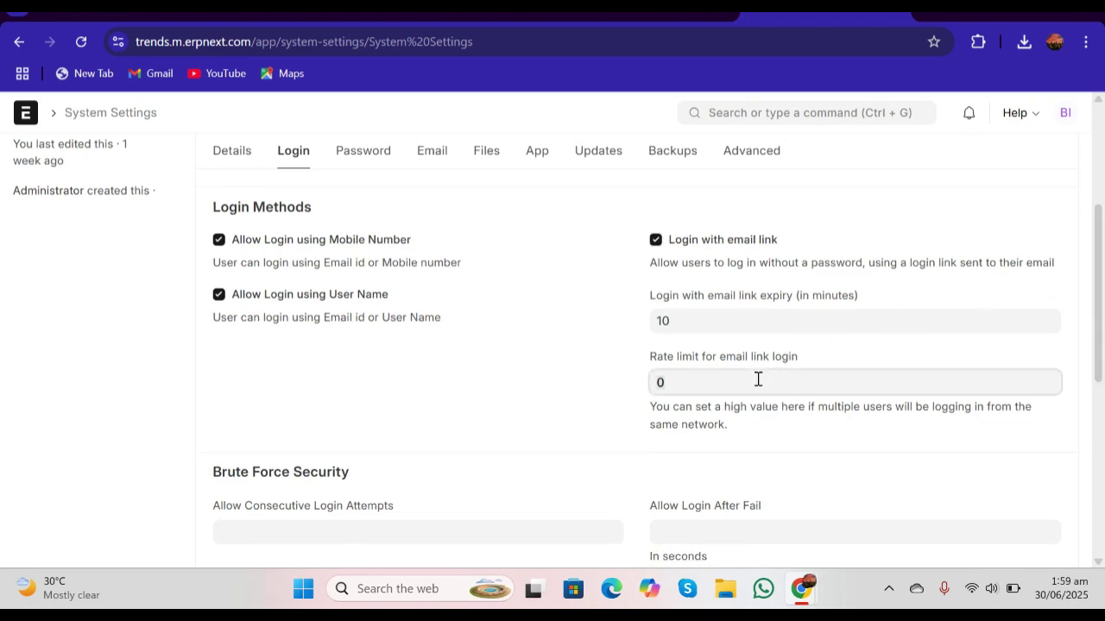
pyautogui.press('BackSpace')
pyautogui.write('5')
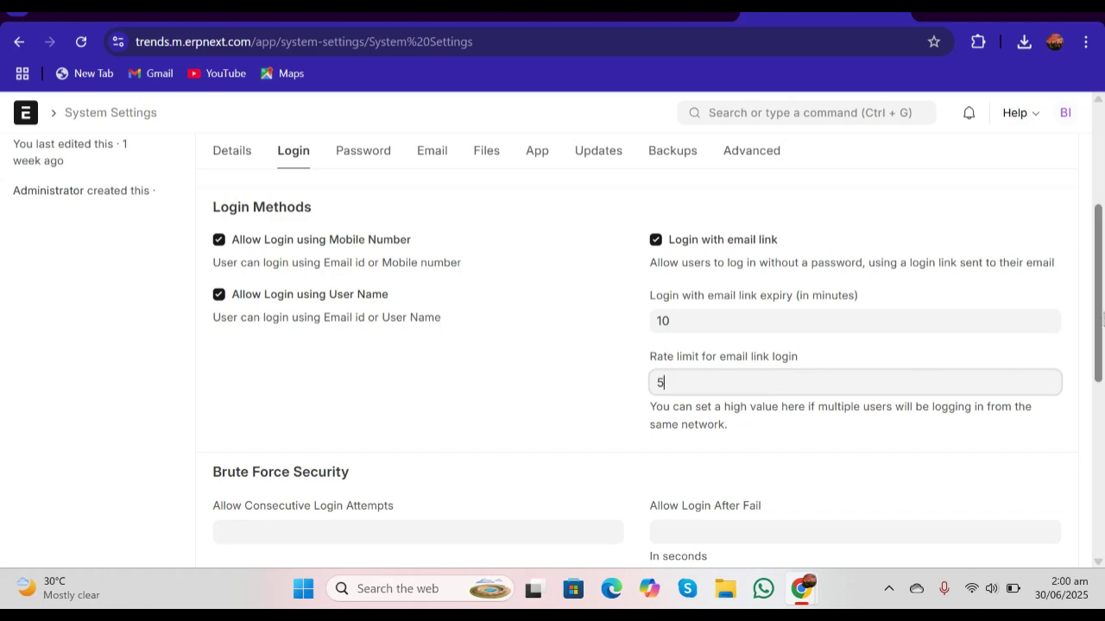
# Configure brute force security with 5 consecutive login attempts and login allowed 60 seconds after a failure
pyautogui.moveTo(1098, 314); pyautogui.dragTo(1102, 371)
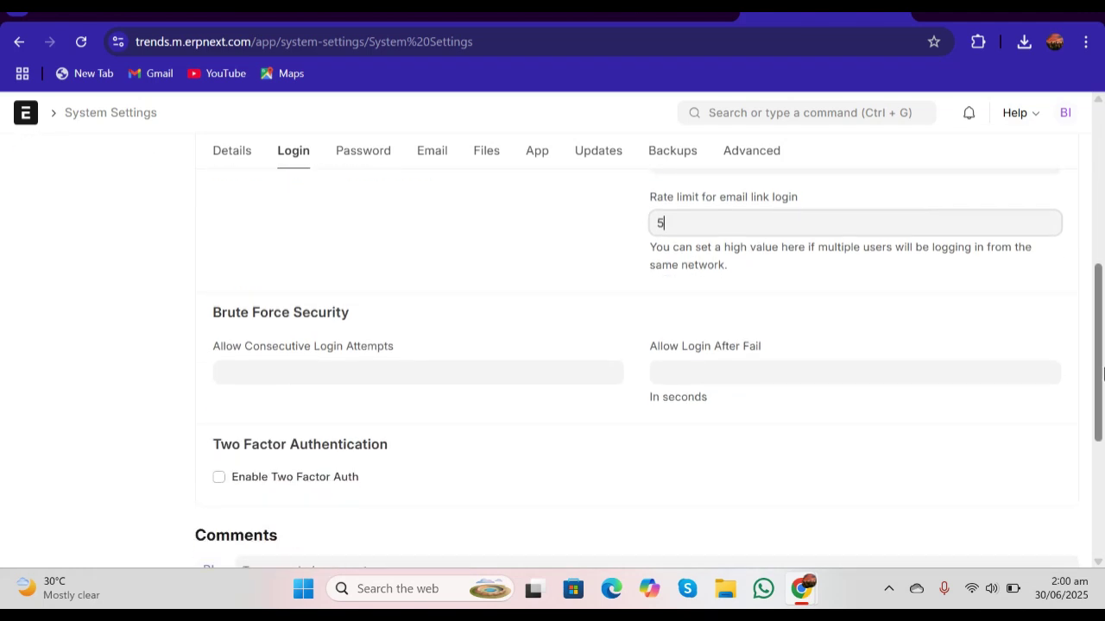
pyautogui.click(322, 380)
pyautogui.write('5')
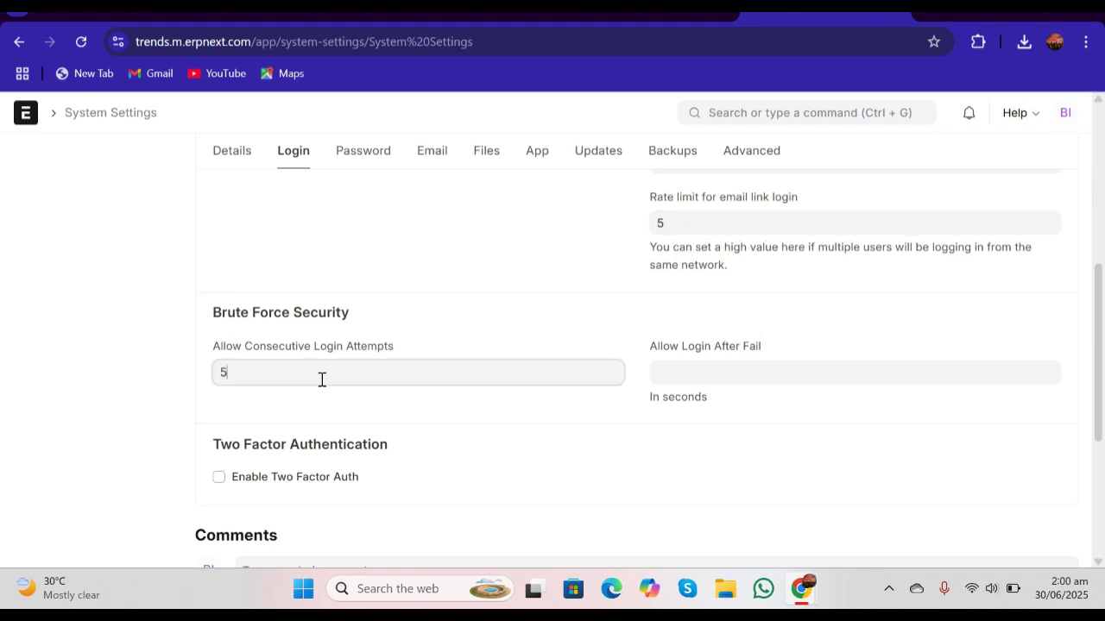
pyautogui.click(687, 374)
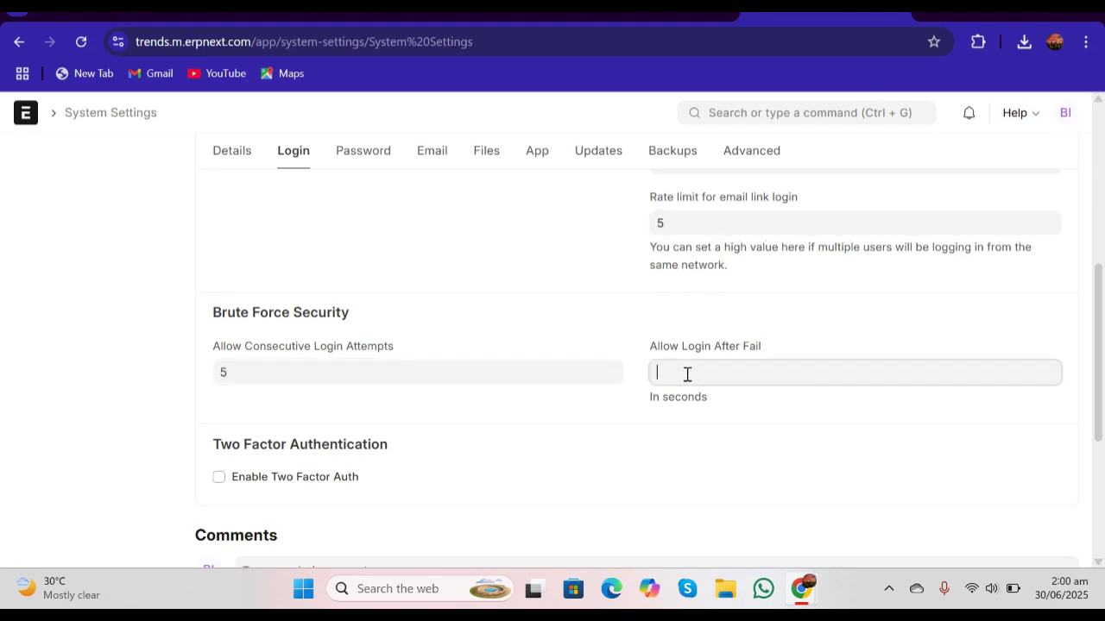
pyautogui.write('60')
pyautogui.click(812, 457)
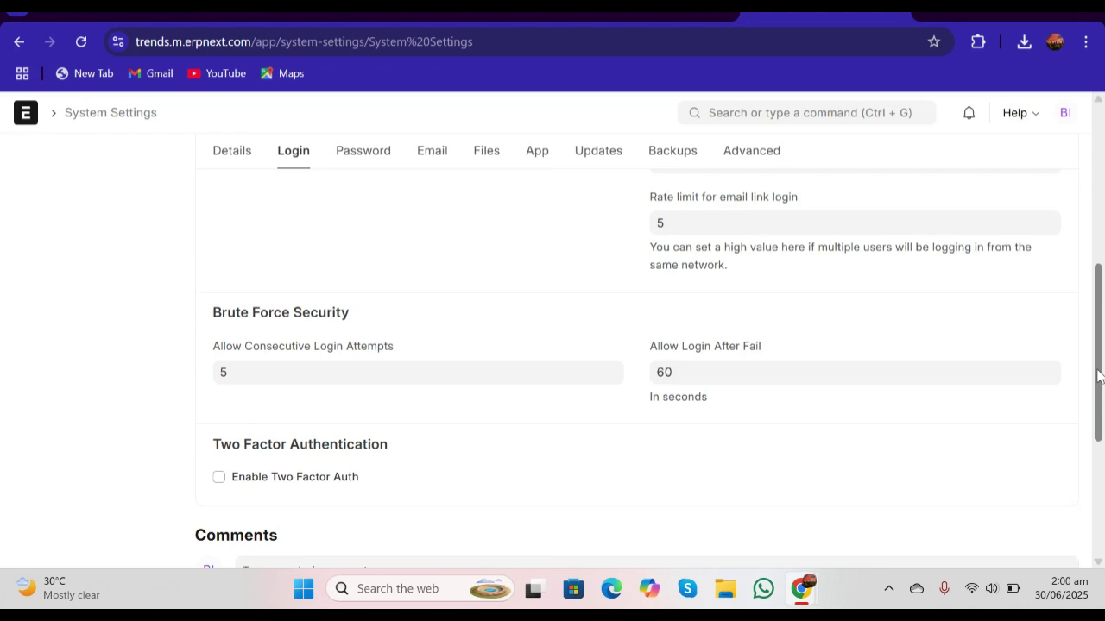
# Enable two factor authentication using the OTP App method, with a bypass for users who log in from a restricted IP address
pyautogui.moveTo(1098, 376); pyautogui.dragTo(1099, 428)
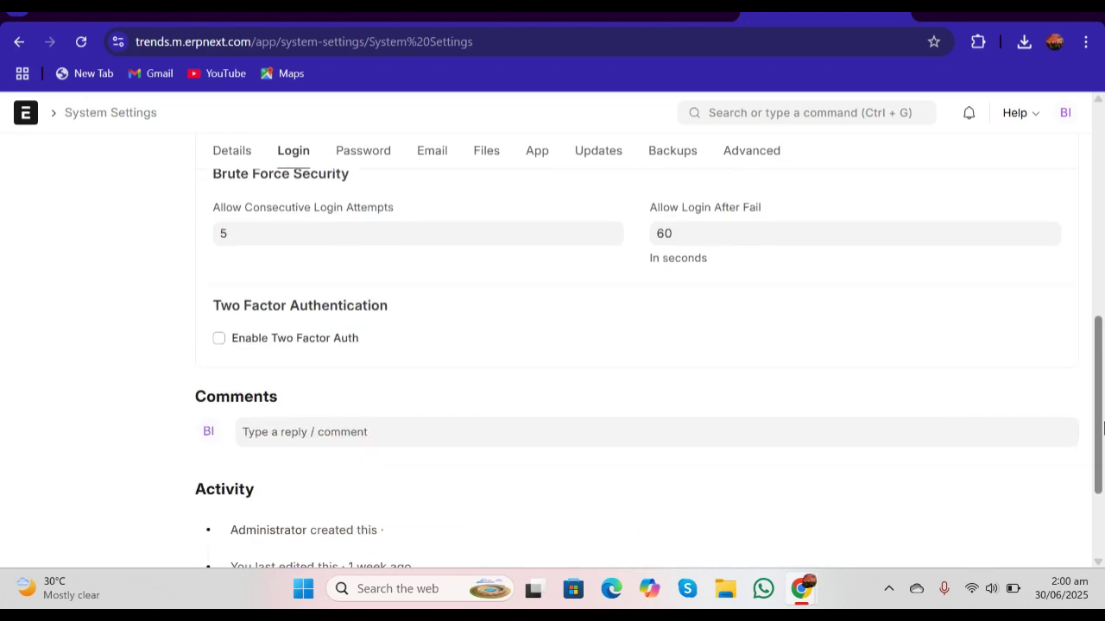
pyautogui.click(219, 338)
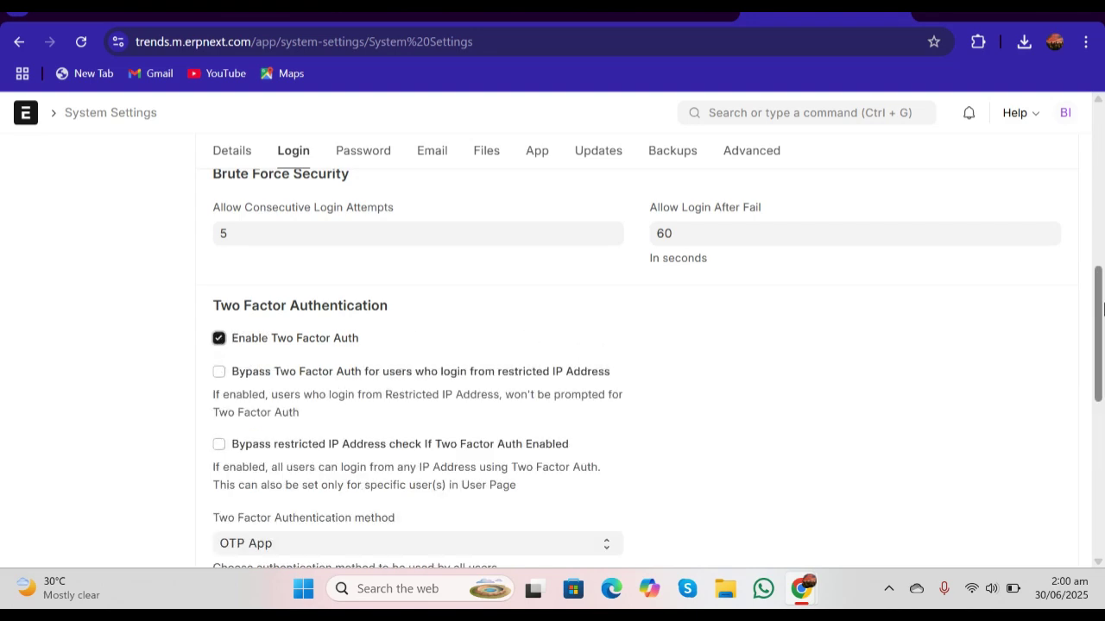
pyautogui.moveTo(1101, 300); pyautogui.dragTo(1101, 342)
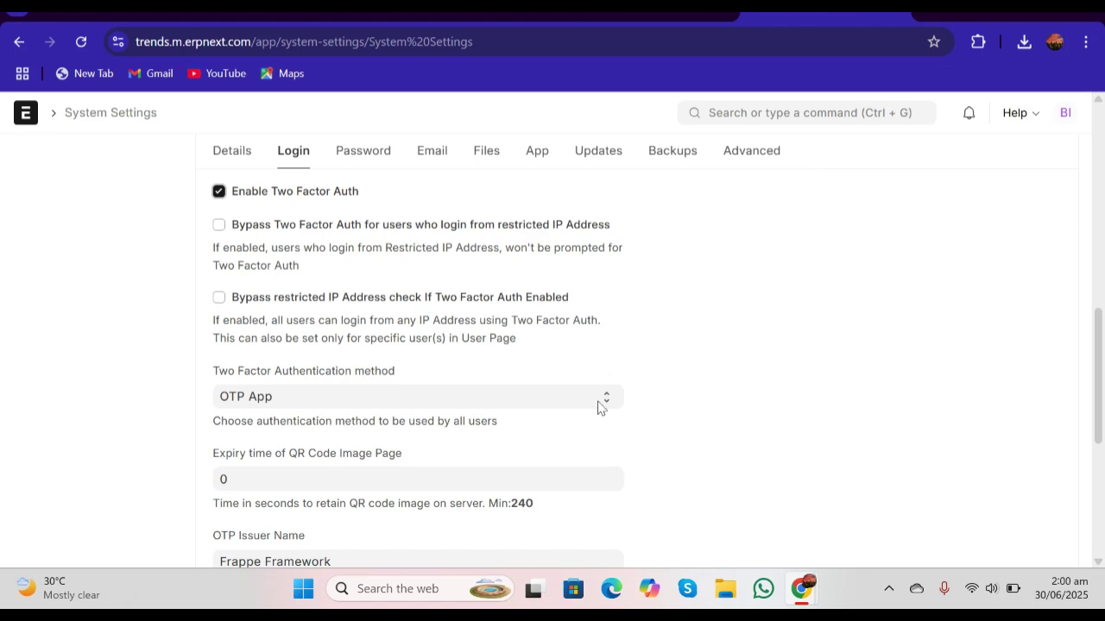
pyautogui.click(605, 402)
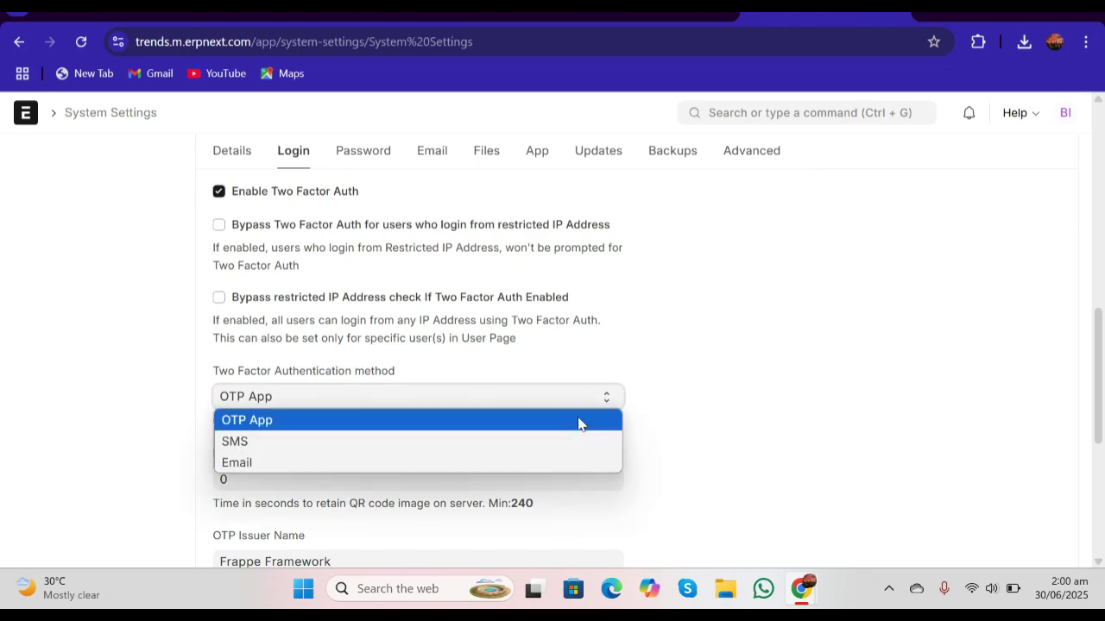
pyautogui.click(579, 421)
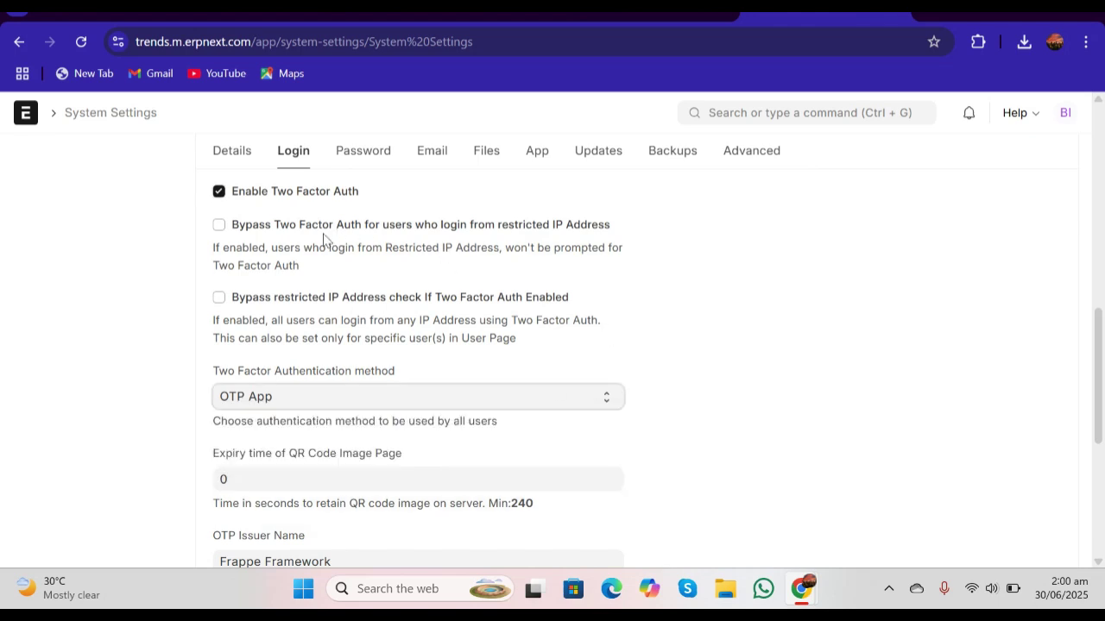
pyautogui.click(220, 228)
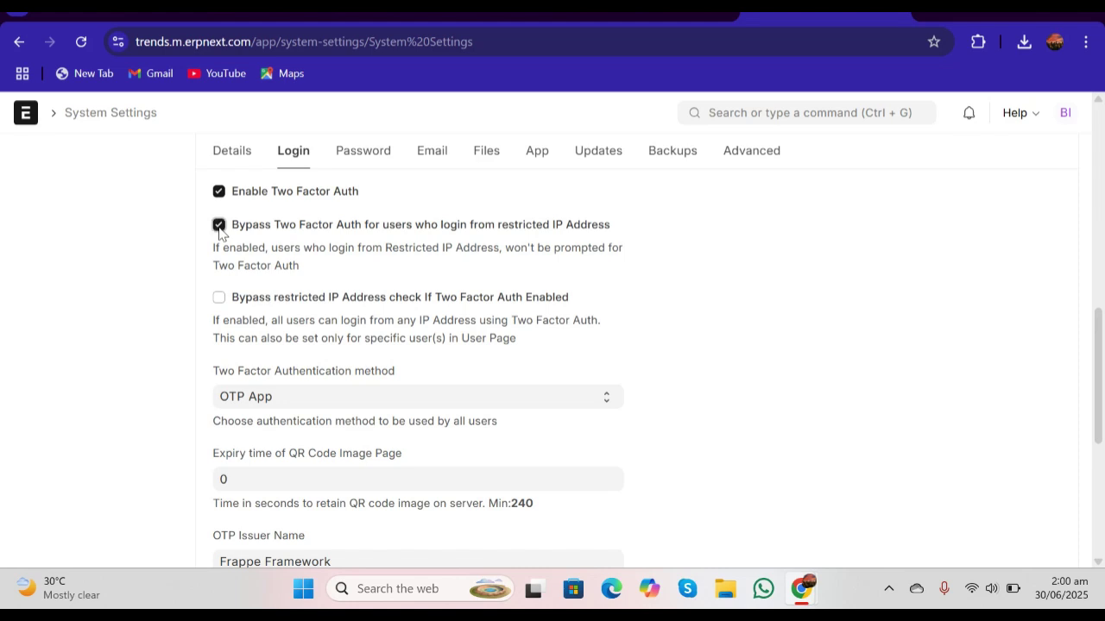
# Enable bypassing the restricted IP address check under two factor authentication, and set the QR code image page expiry time to 3
pyautogui.click(219, 298)
pyautogui.moveTo(1099, 320); pyautogui.dragTo(1100, 371)
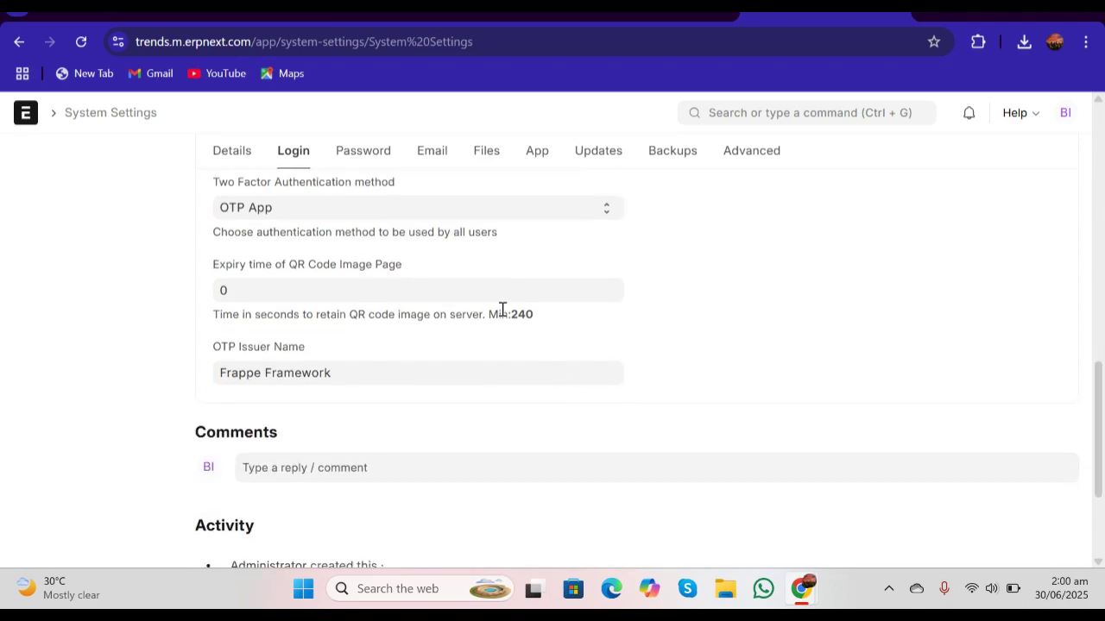
pyautogui.click(481, 279)
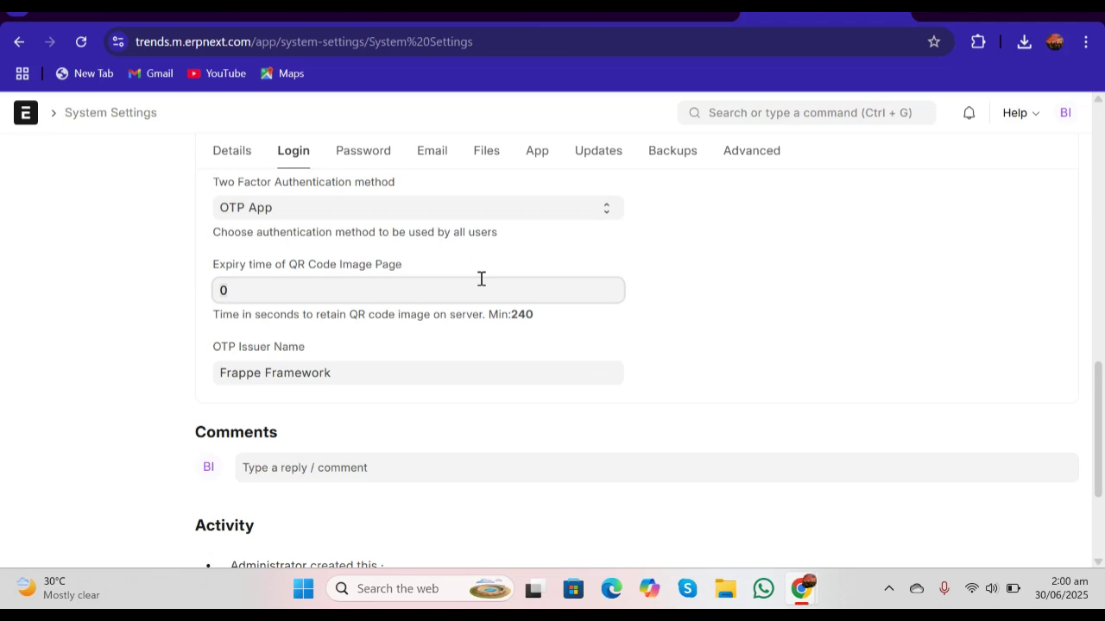
pyautogui.press('BackSpace')
pyautogui.write('3')
pyautogui.click(826, 316)
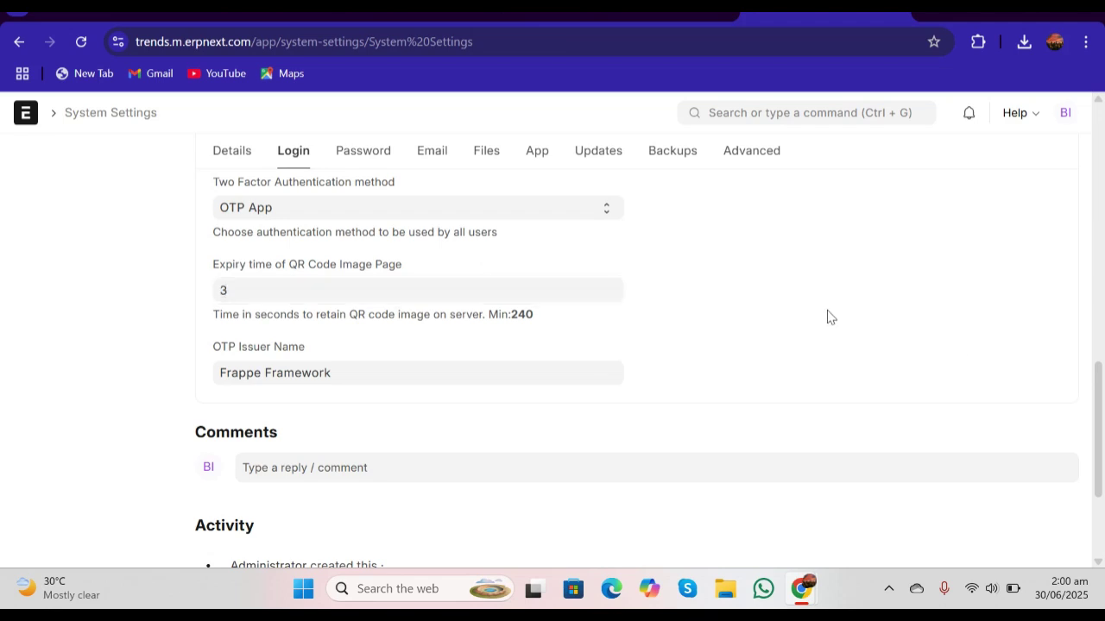
# In the password settings, log out all sessions on password reset and force users to reset their password every 10 days
pyautogui.scroll(3, 1101, 410)
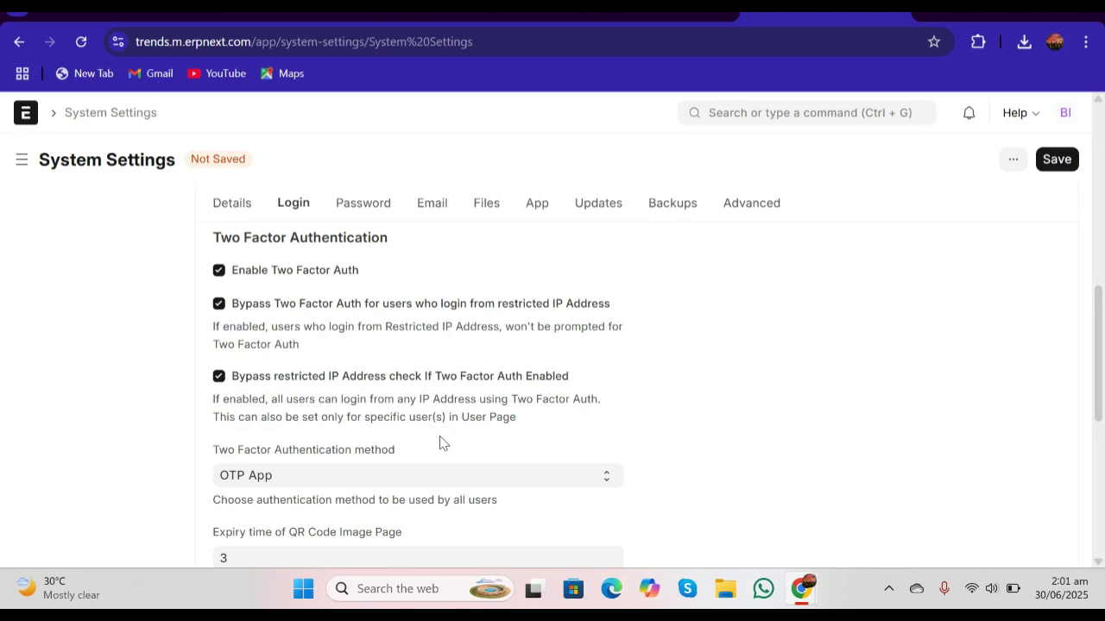
pyautogui.click(360, 206)
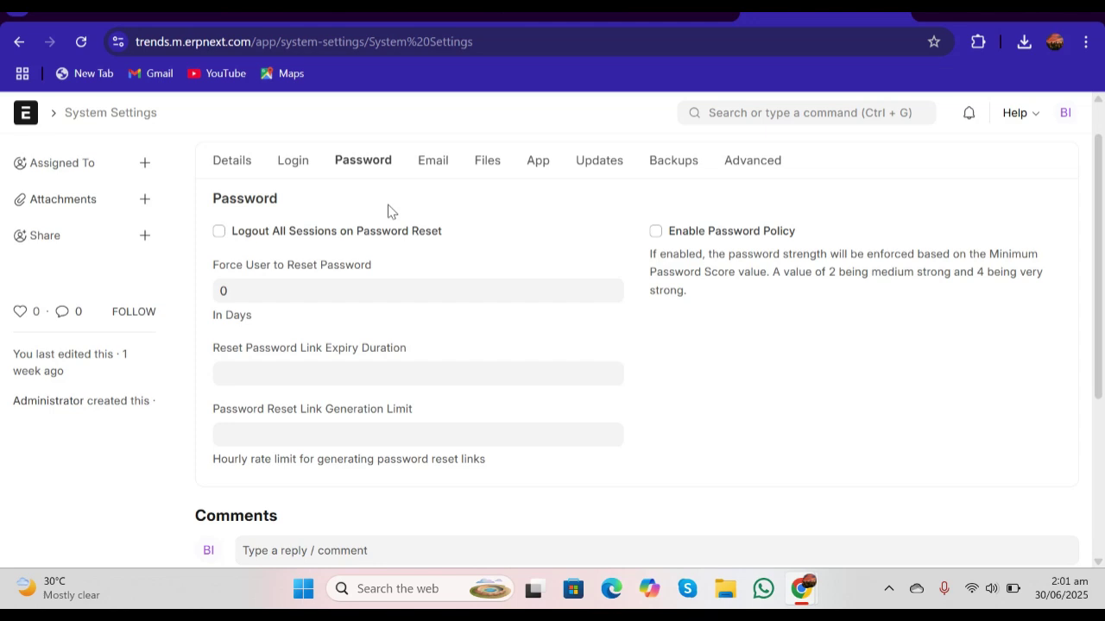
pyautogui.click(219, 232)
pyautogui.click(263, 288)
pyautogui.press('BackSpace')
pyautogui.write('10')
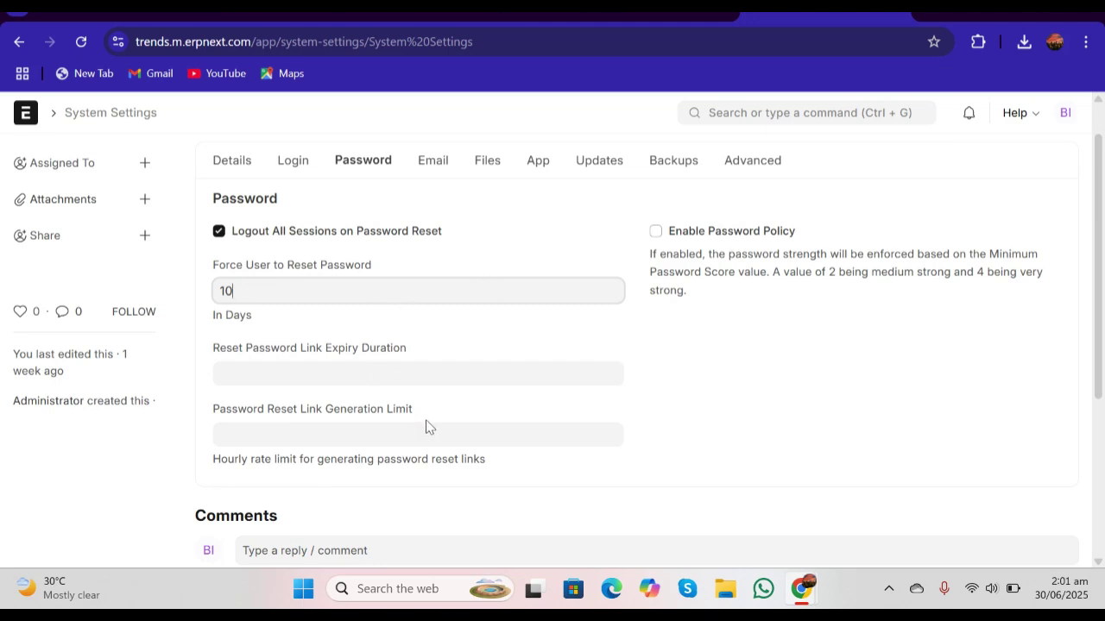
# Set the reset password link expiry duration to 1 minute
pyautogui.click(428, 375)
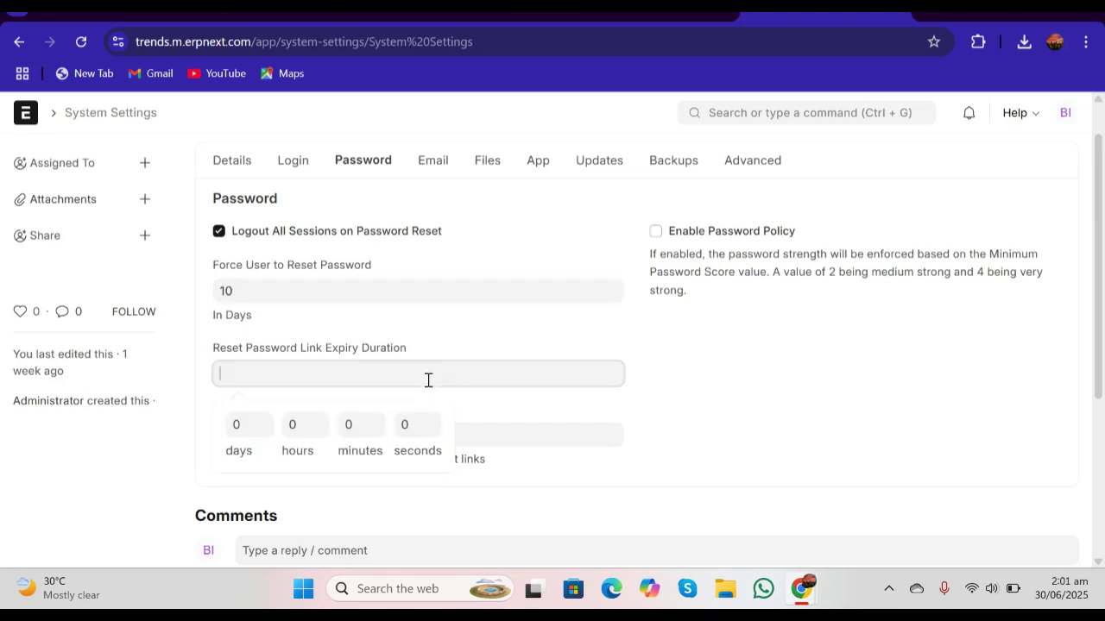
pyautogui.click(372, 422)
pyautogui.click(354, 425)
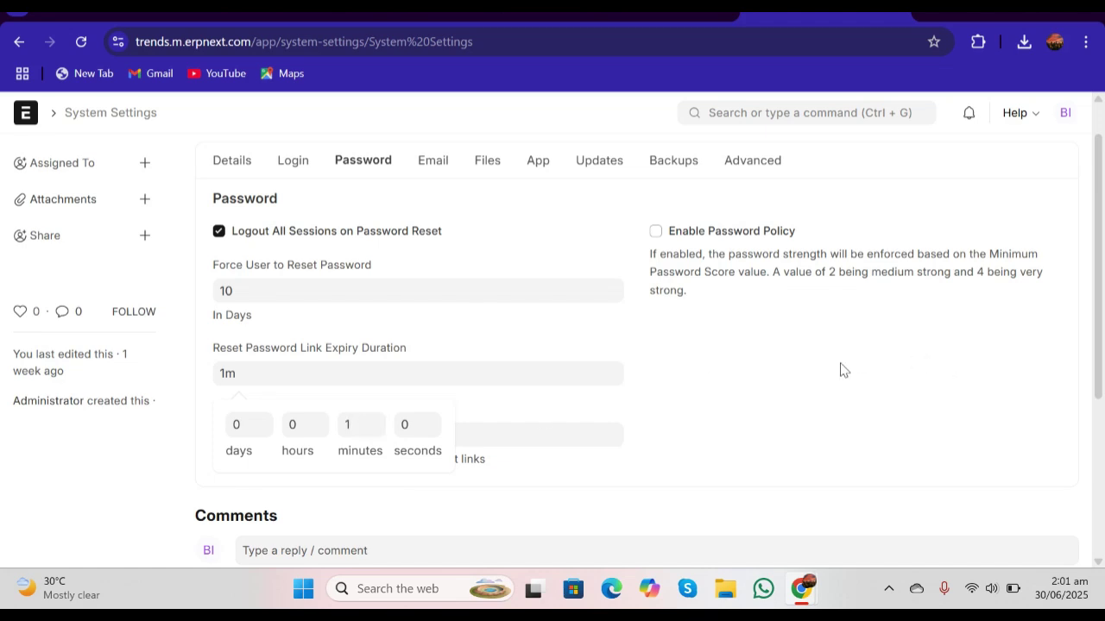
# Enable the password policy with a minimum password score of 3
pyautogui.click(655, 233)
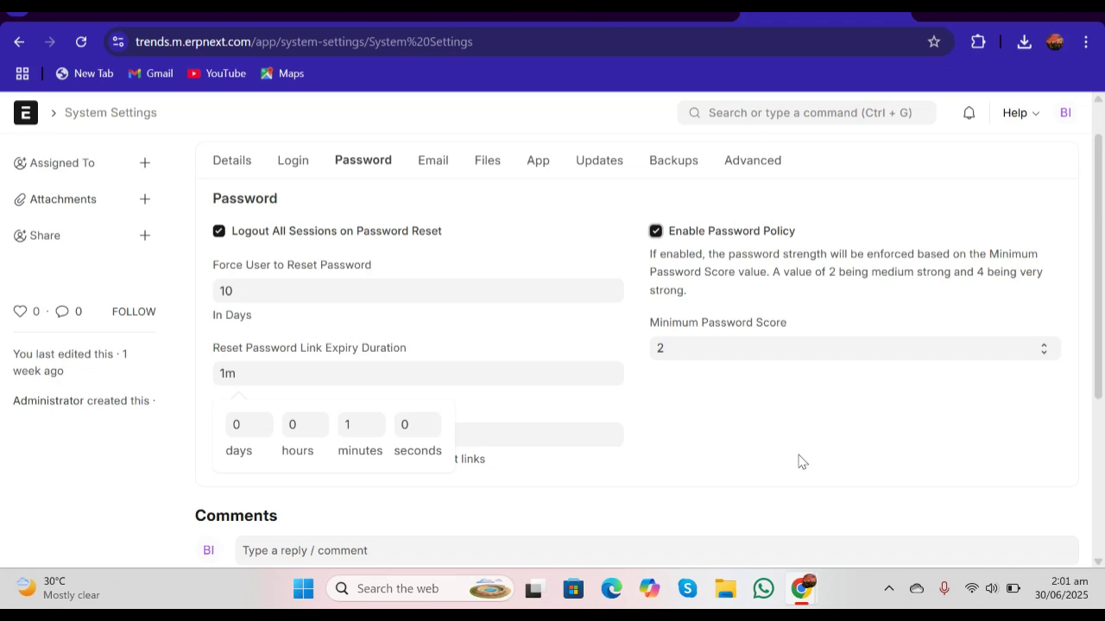
pyautogui.click(1045, 355)
pyautogui.click(975, 395)
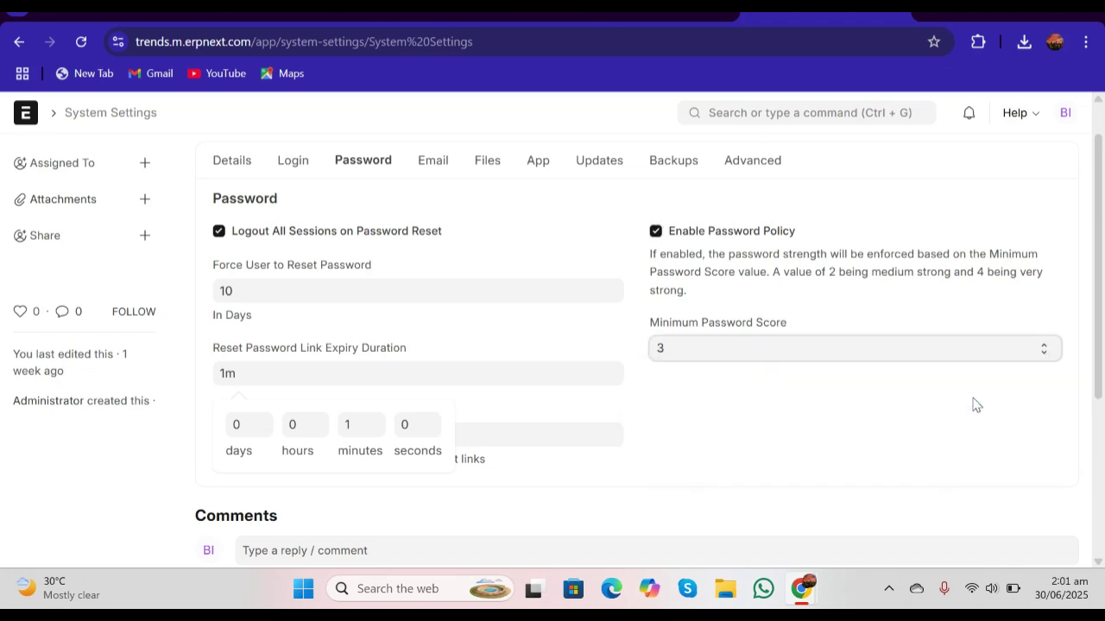
pyautogui.click(930, 487)
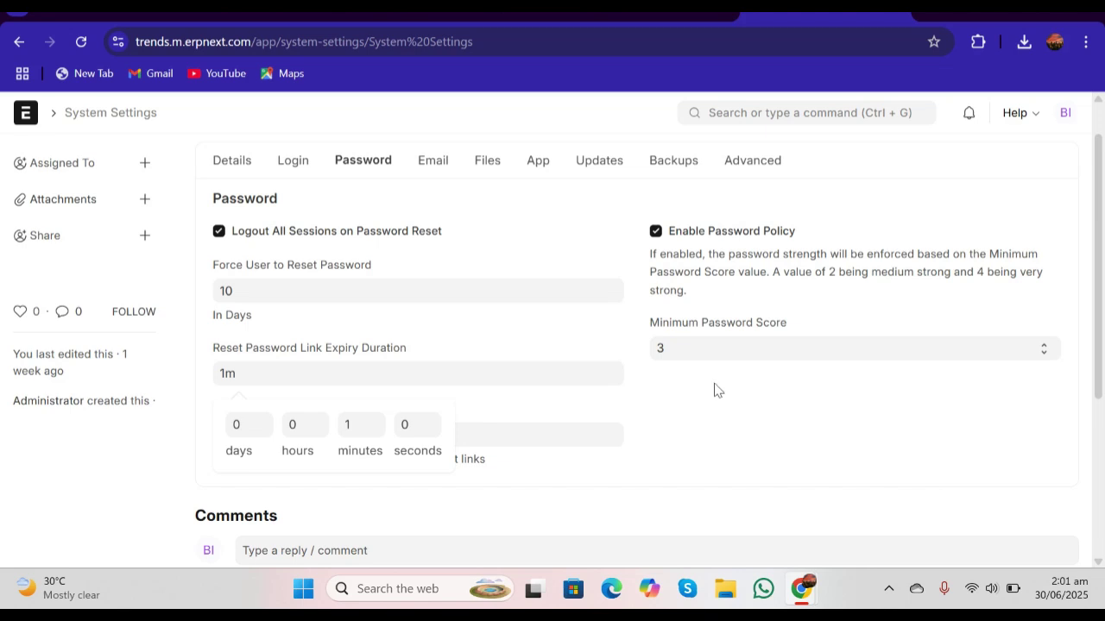
# Disable the standard email footer, hide it in auto email reports, include the web view link in emails and store attached PDF documents
pyautogui.click(435, 162)
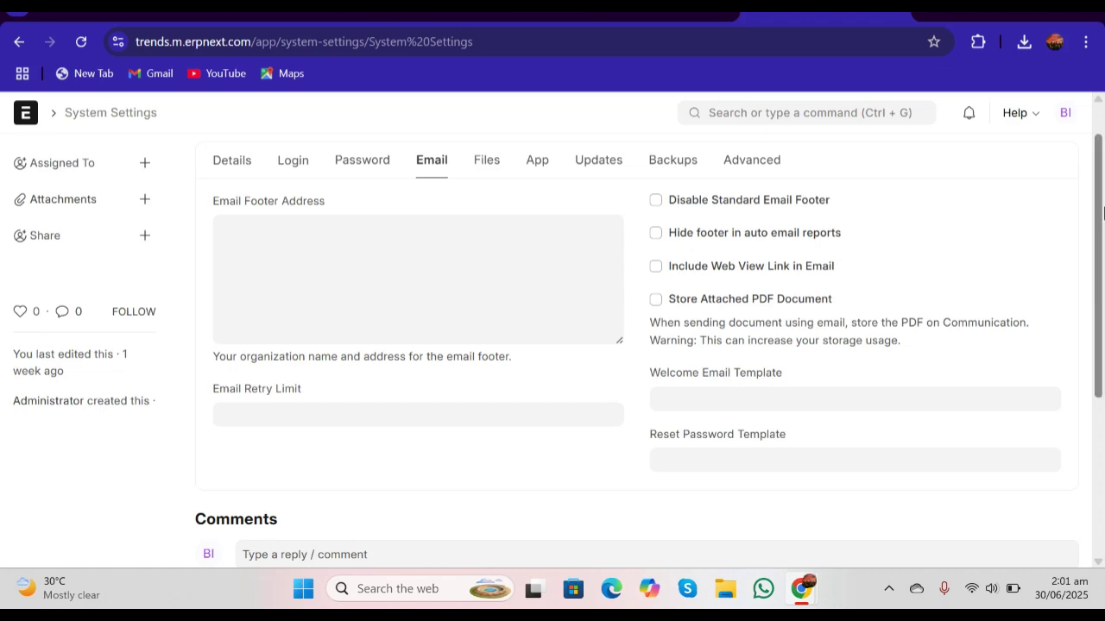
pyautogui.scroll(1, 1092, 230)
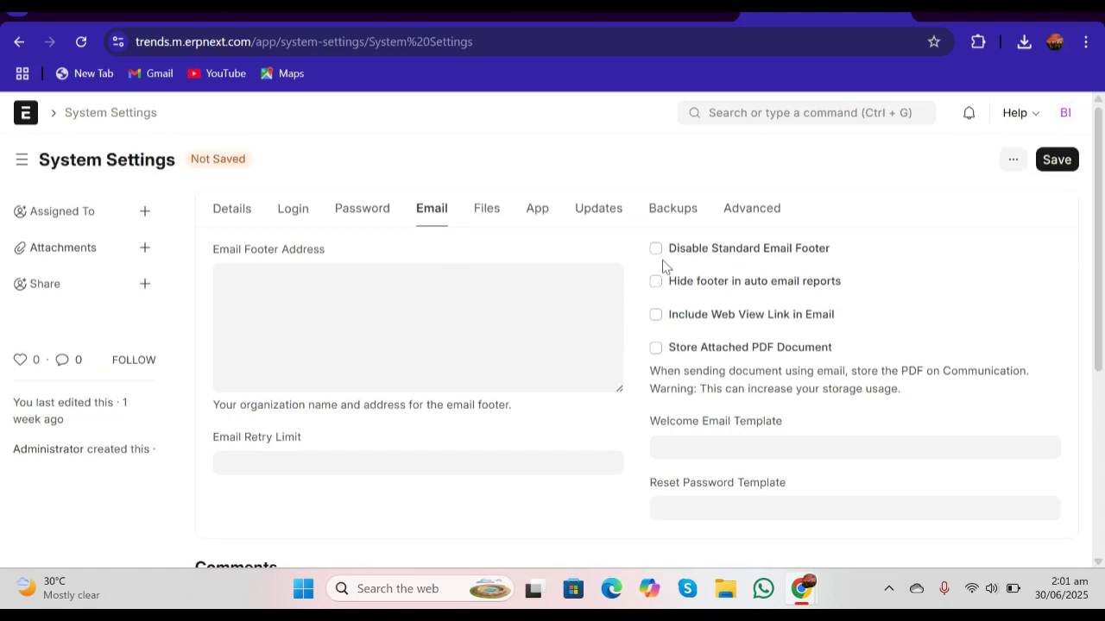
pyautogui.click(656, 249)
pyautogui.click(656, 283)
pyautogui.click(657, 314)
pyautogui.click(657, 347)
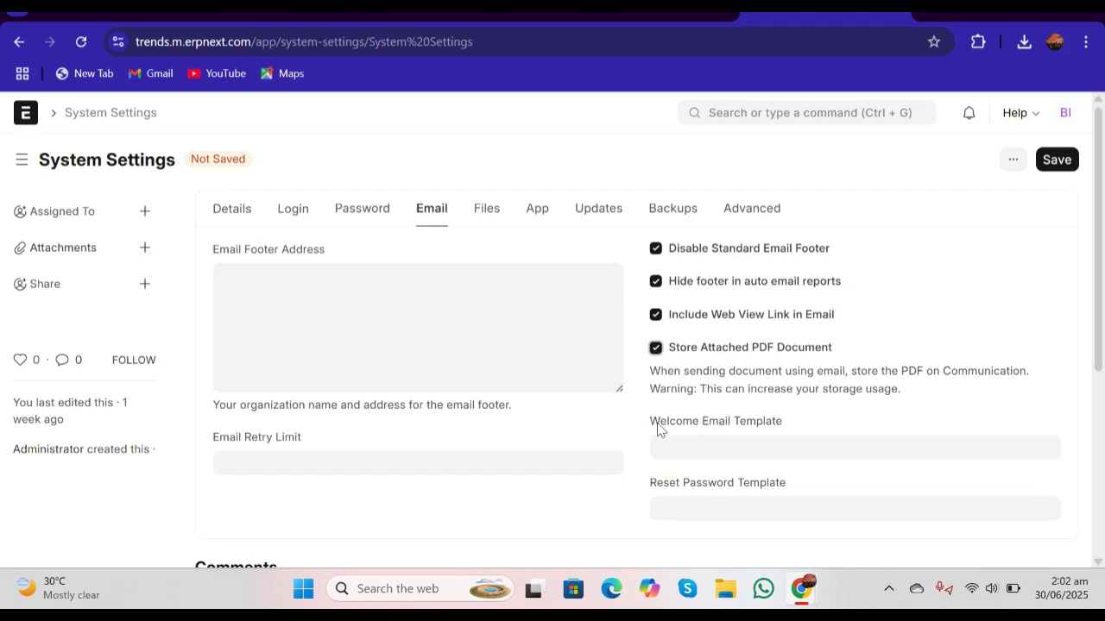
pyautogui.click(697, 443)
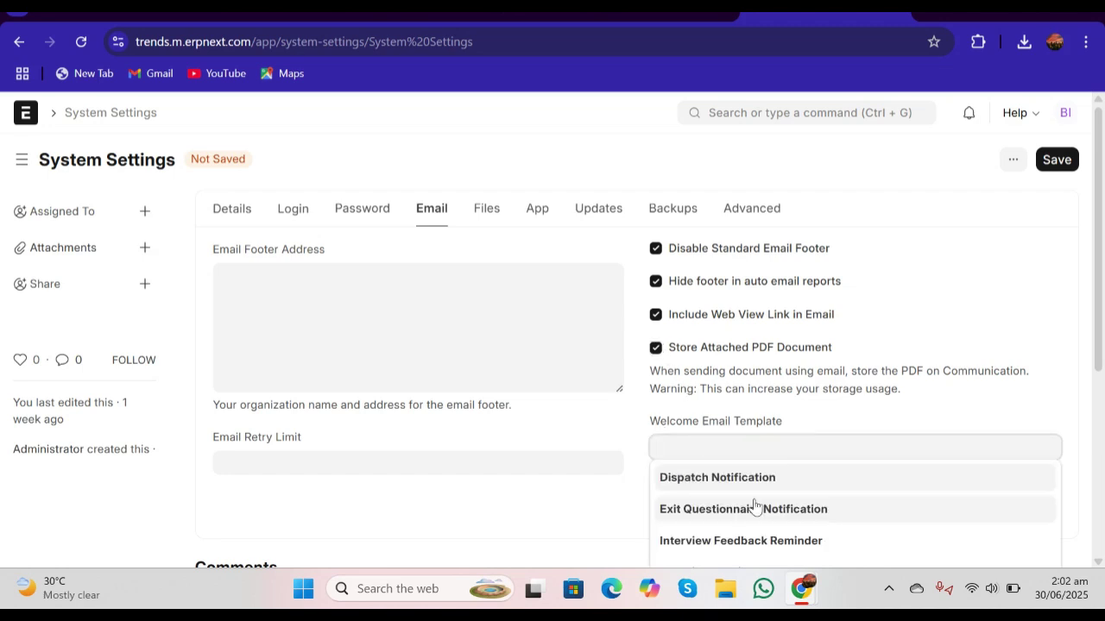
pyautogui.click(980, 413)
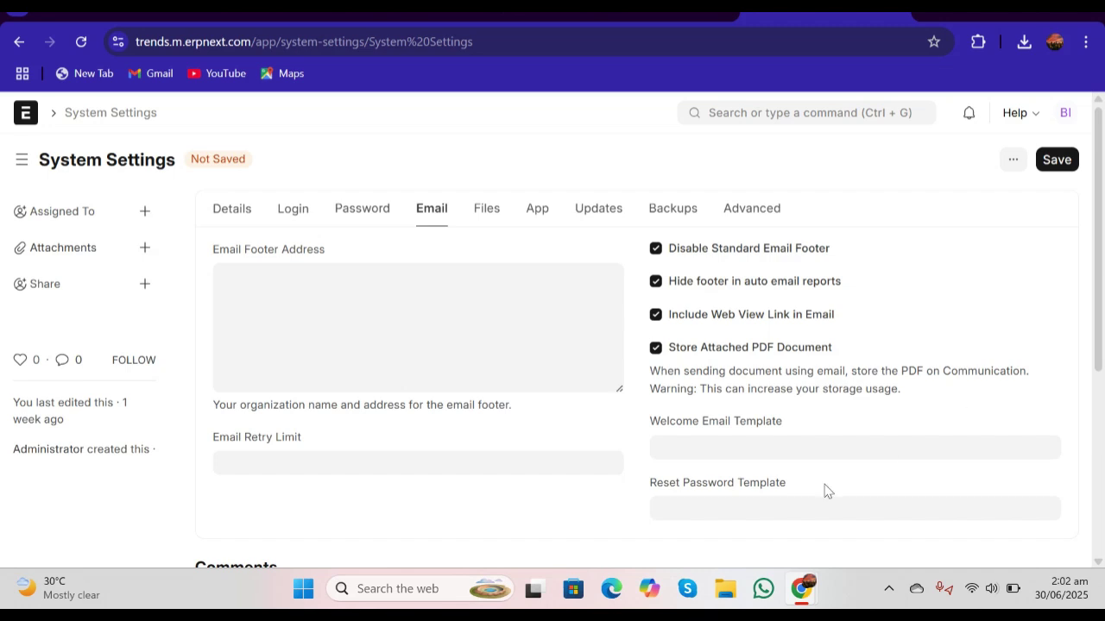
# Set the email retry limit to 5
pyautogui.click(373, 473)
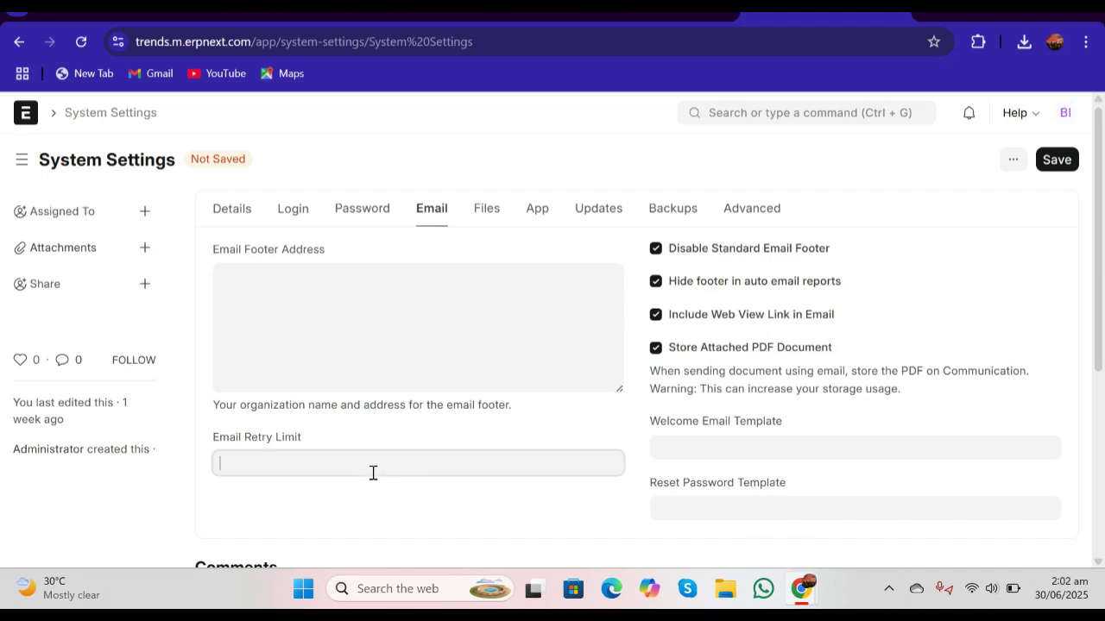
pyautogui.write('5')
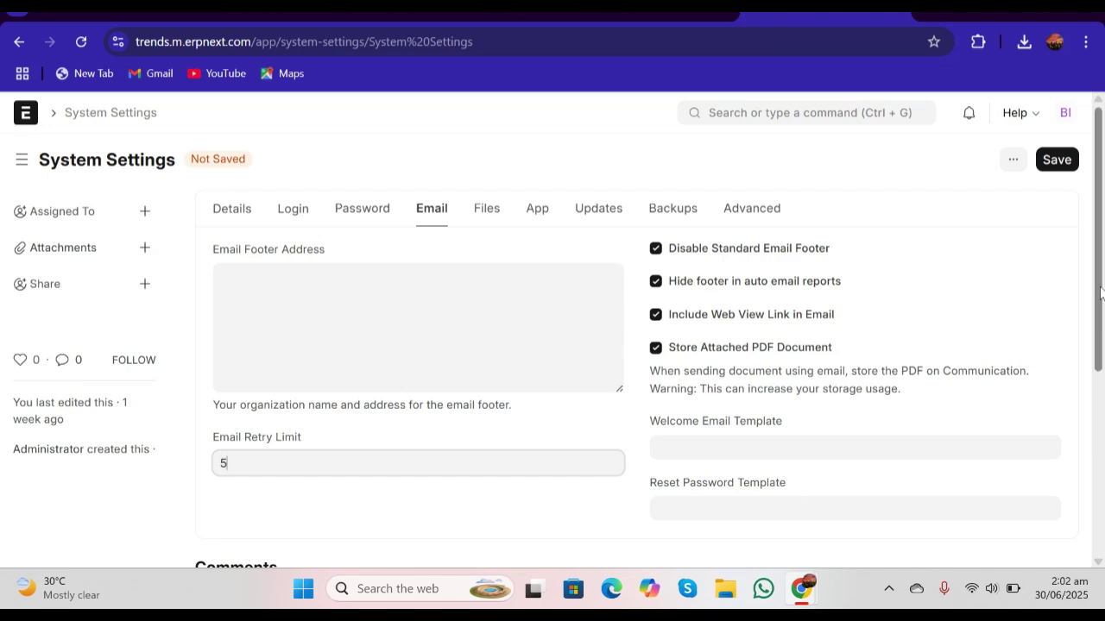
pyautogui.scroll(-1, 1099, 293)
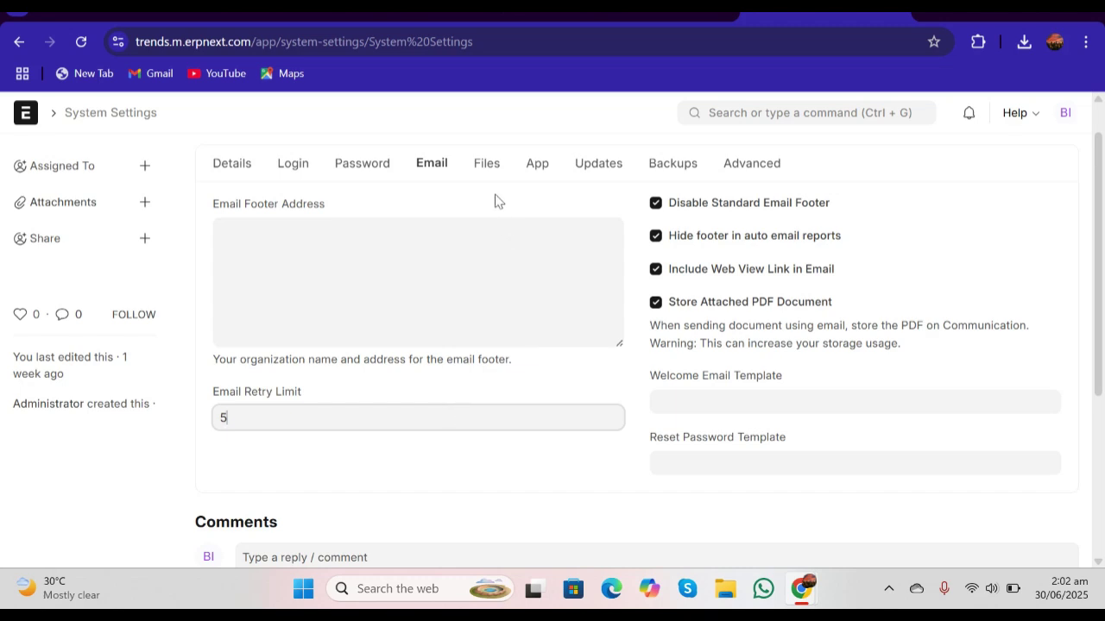
# Set the maximum file size to 20 MB in the file settings
pyautogui.click(487, 164)
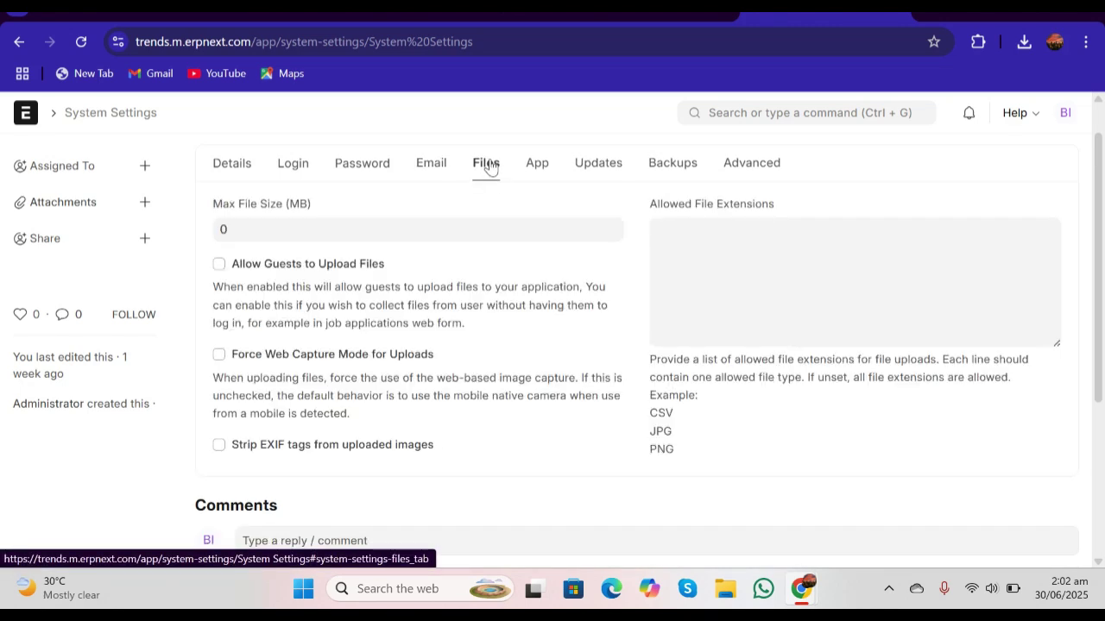
pyautogui.click(411, 233)
pyautogui.write('2')
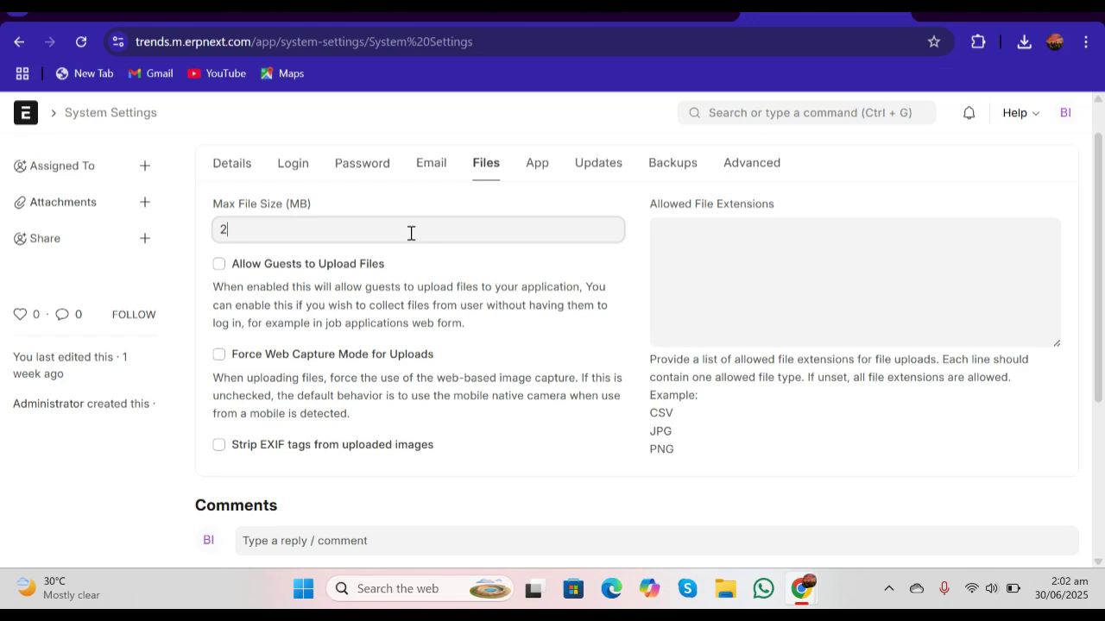
pyautogui.write('0')
# Allow guests to upload files, force web capture mode for uploads and strip EXIF tags from uploaded images
pyautogui.click(221, 267)
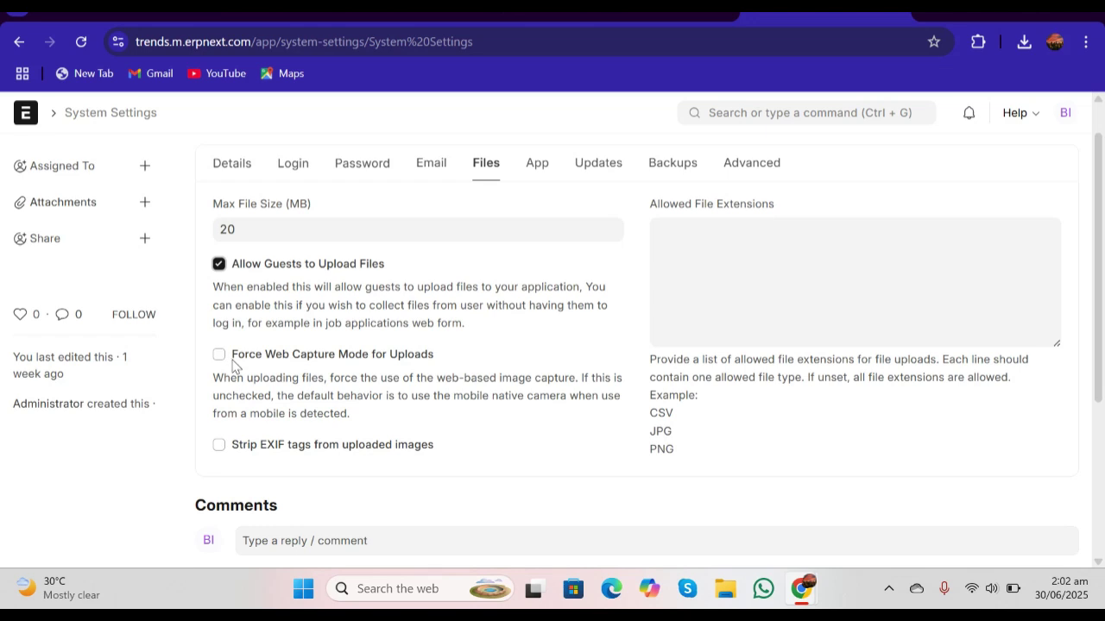
pyautogui.click(220, 356)
pyautogui.click(221, 447)
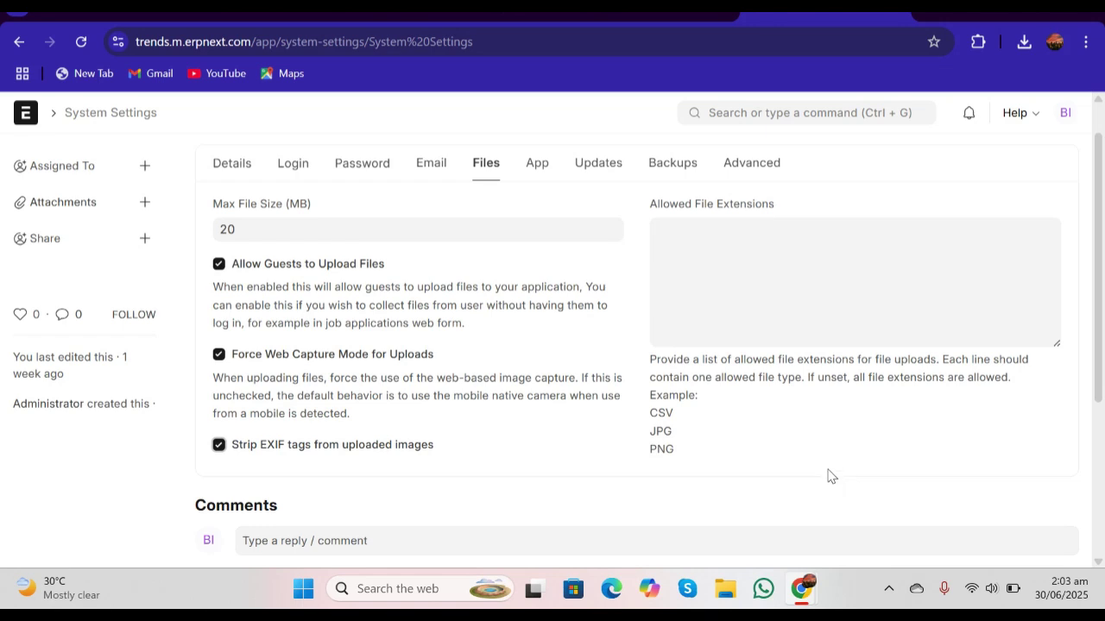
# Enter "JPG." as the allowed file extension for uploads
pyautogui.click(730, 275)
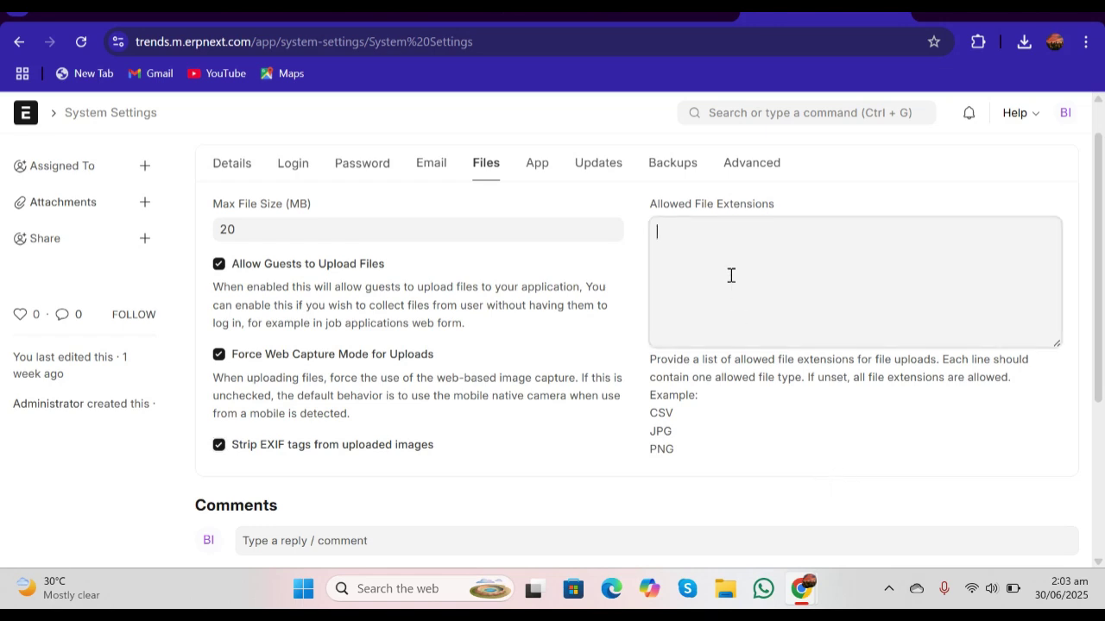
pyautogui.write('JPG.')
pyautogui.click(794, 471)
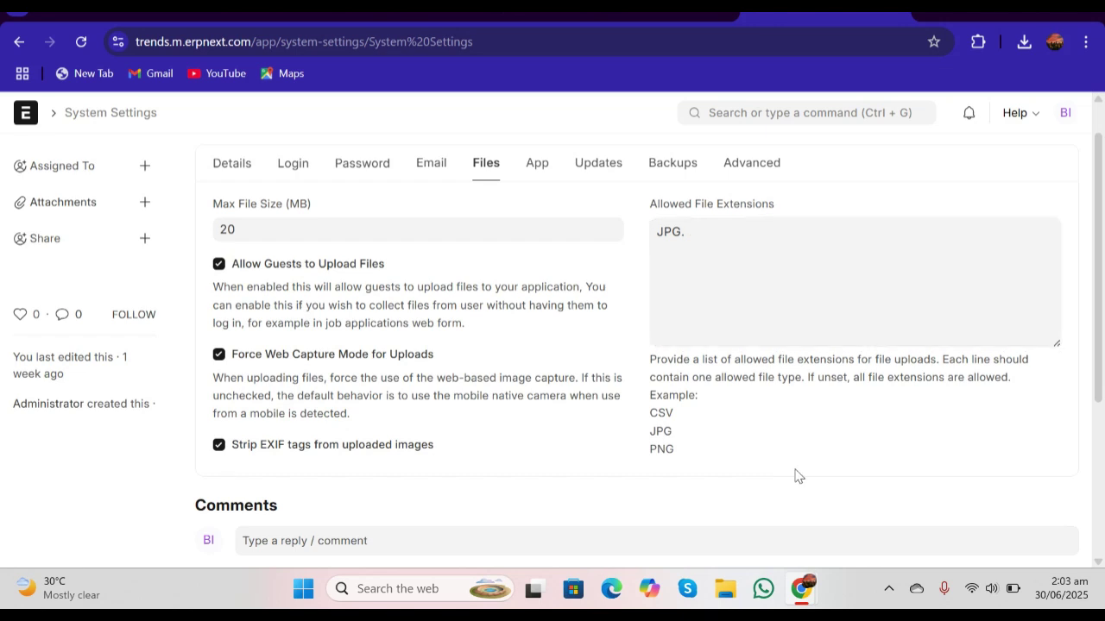
# Disable the system update and change log notifications
pyautogui.click(599, 169)
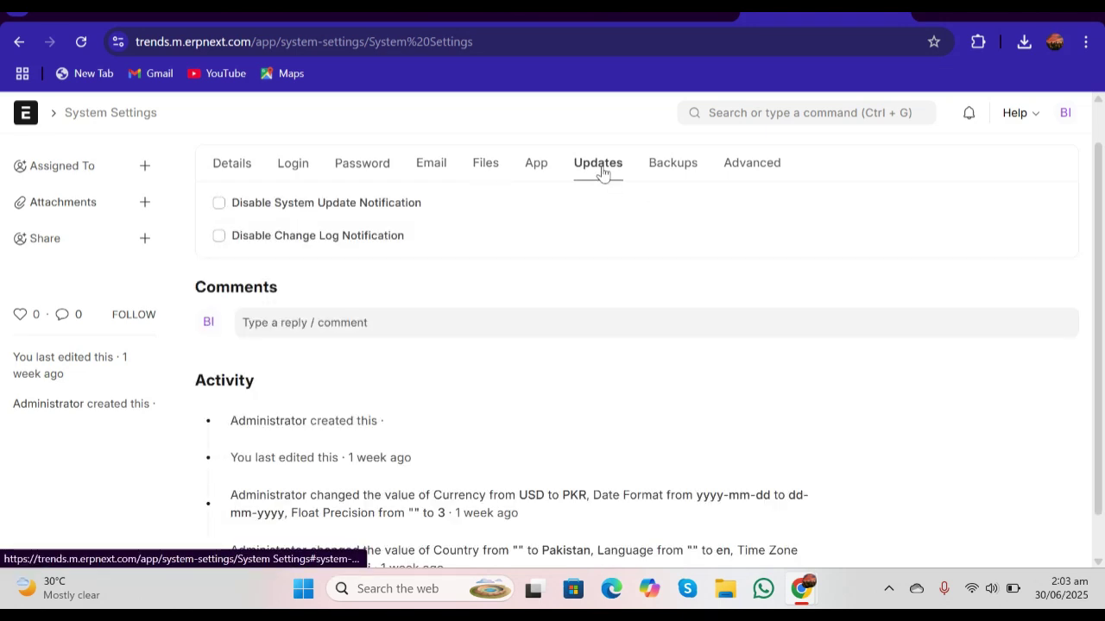
pyautogui.click(220, 204)
pyautogui.click(220, 237)
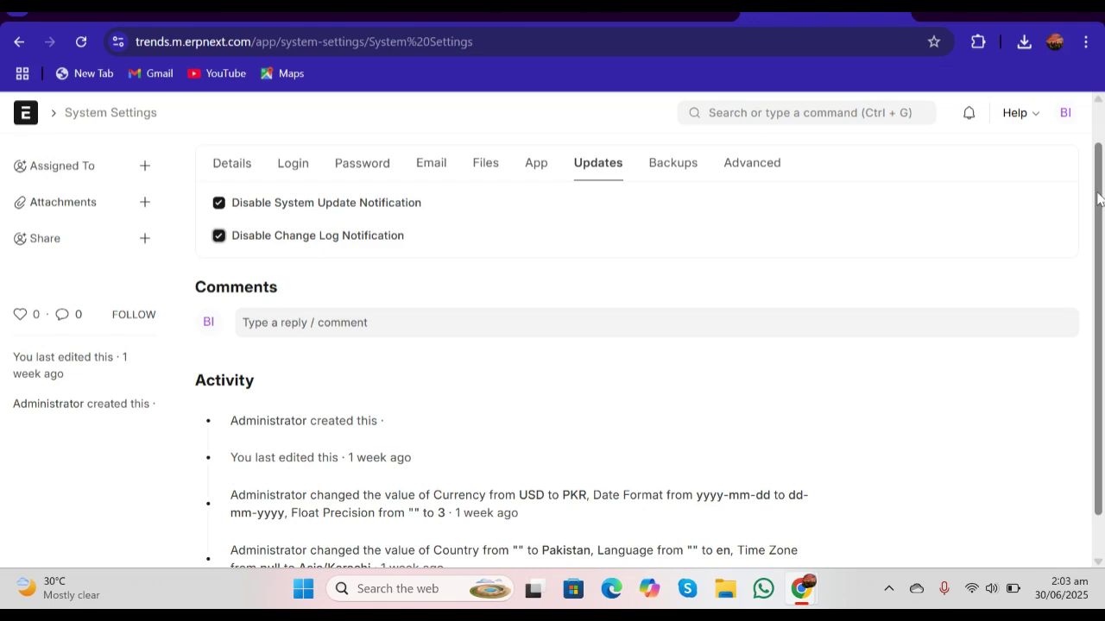
# Set the number of backups to 12 and enable backup encryption
pyautogui.scroll(1, 1098, 197)
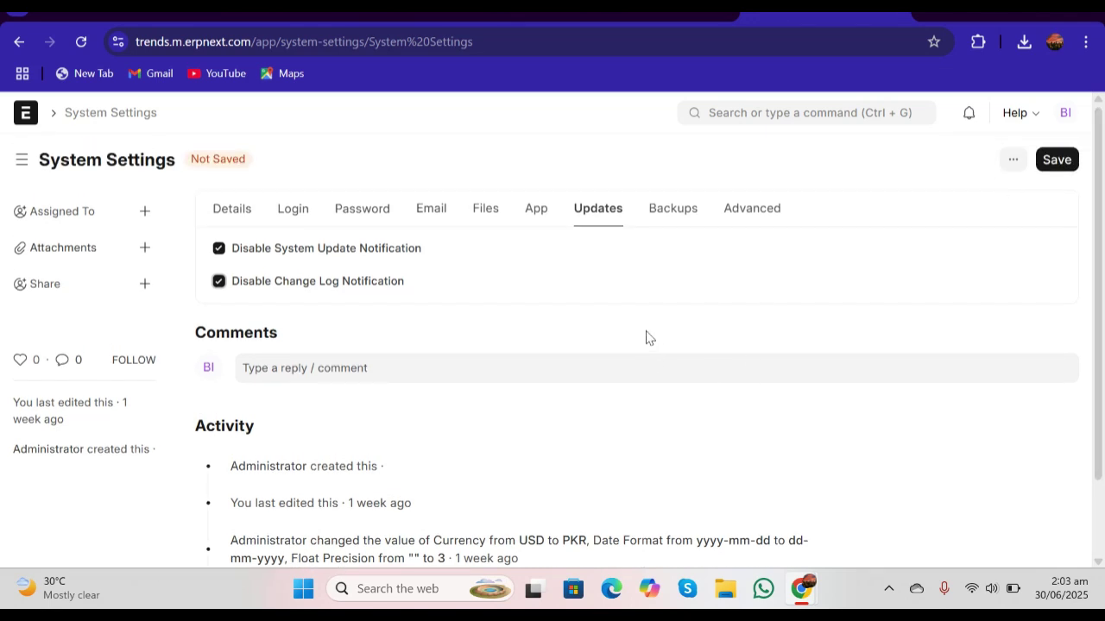
pyautogui.click(673, 210)
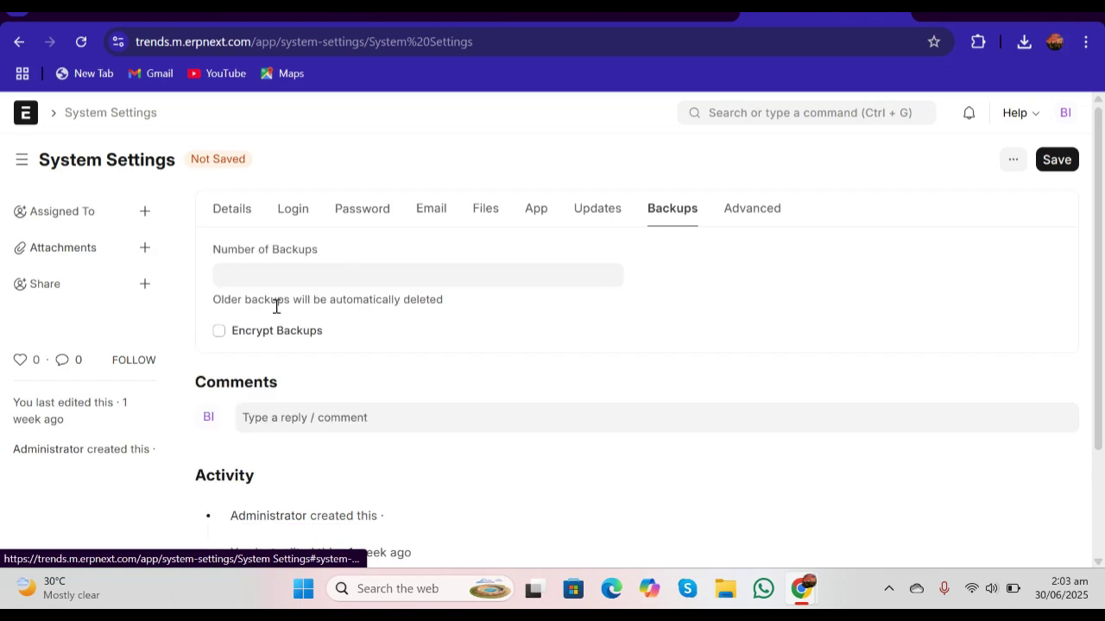
pyautogui.click(256, 270)
pyautogui.write('12')
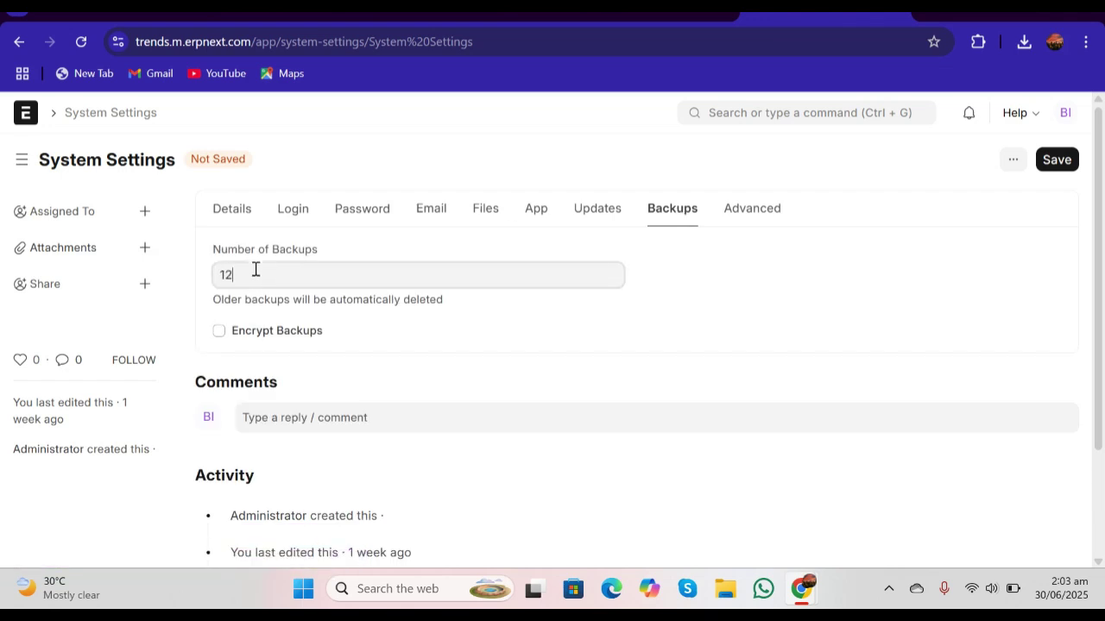
pyautogui.click(219, 331)
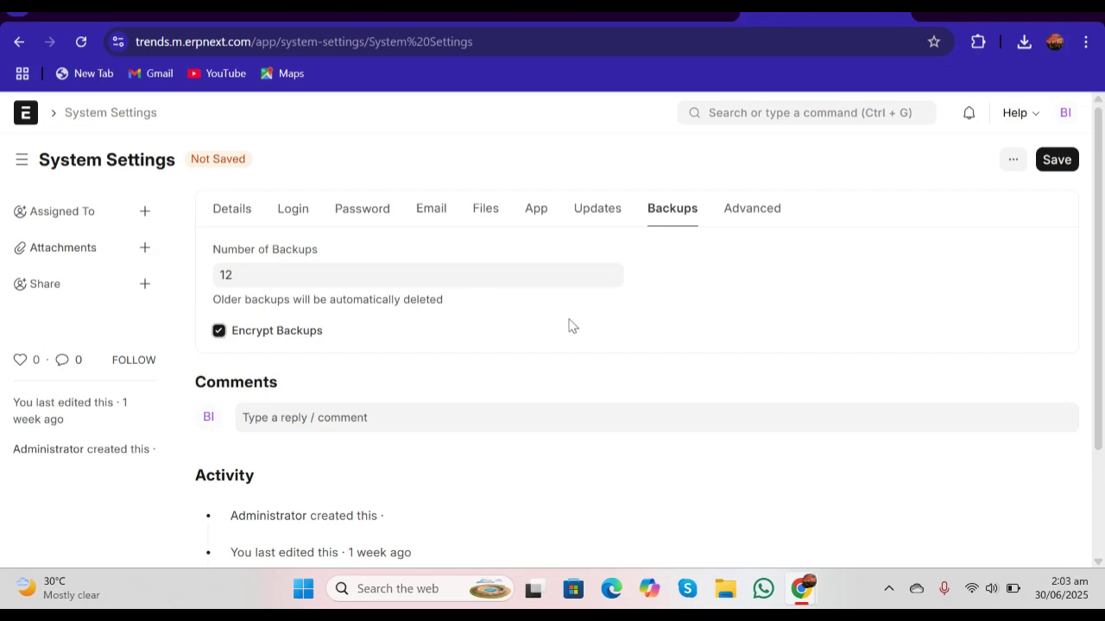
# Set the maximum auto email reports per user to 10 in the advanced report settings
pyautogui.click(742, 217)
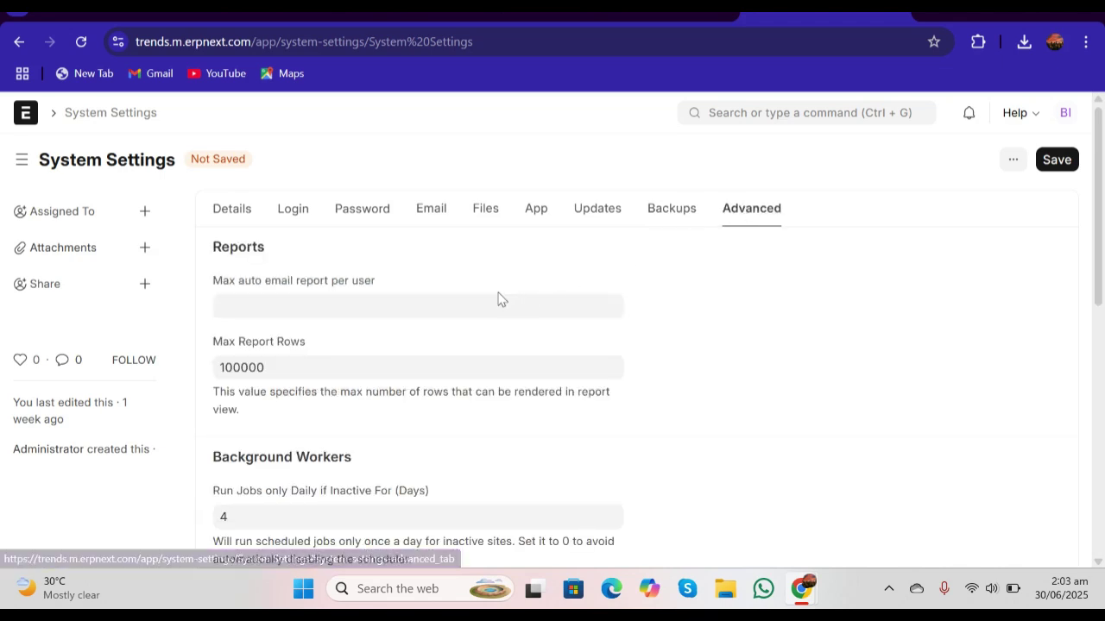
pyautogui.click(461, 304)
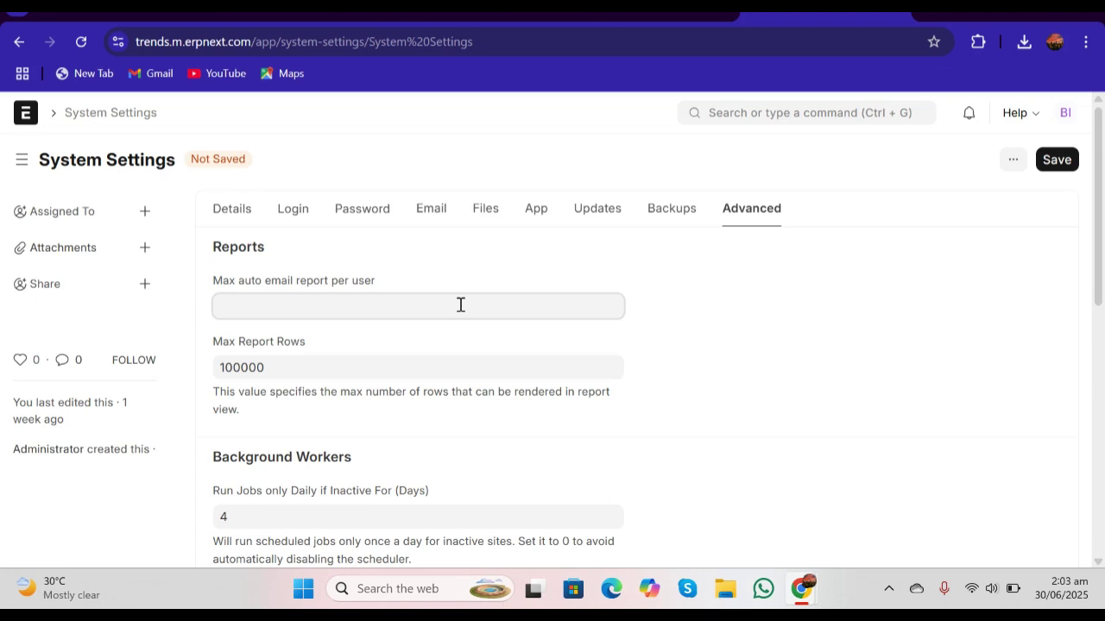
pyautogui.write('10')
pyautogui.click(759, 377)
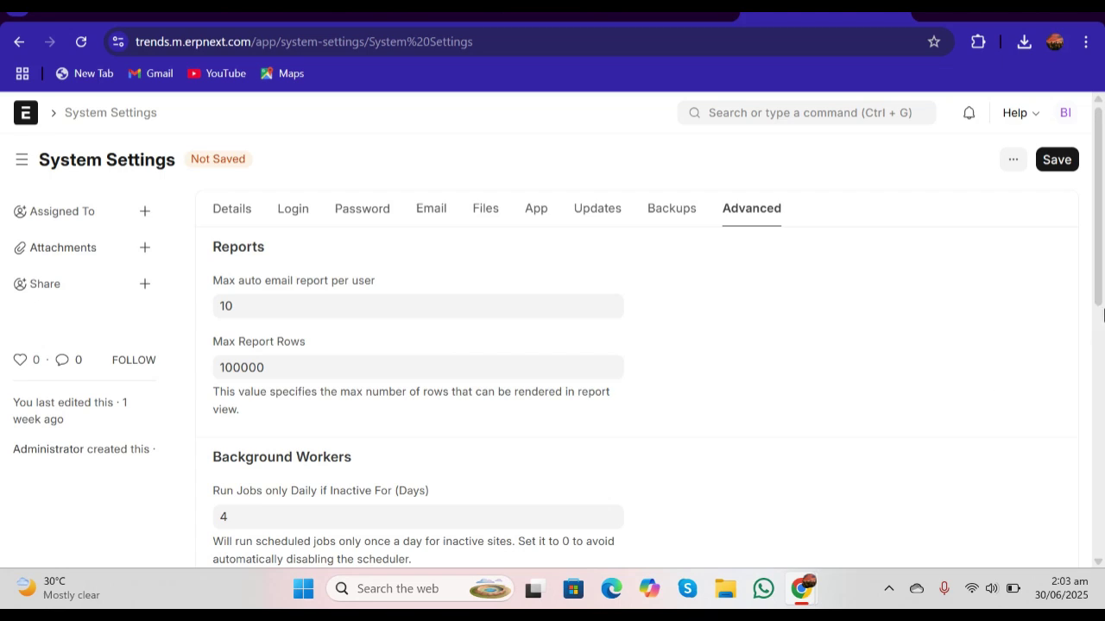
# Enable both telemetry options: showing full errors with issue reporting to the developer, and sending usage data for improving applications
pyautogui.moveTo(1102, 275); pyautogui.dragTo(1102, 397)
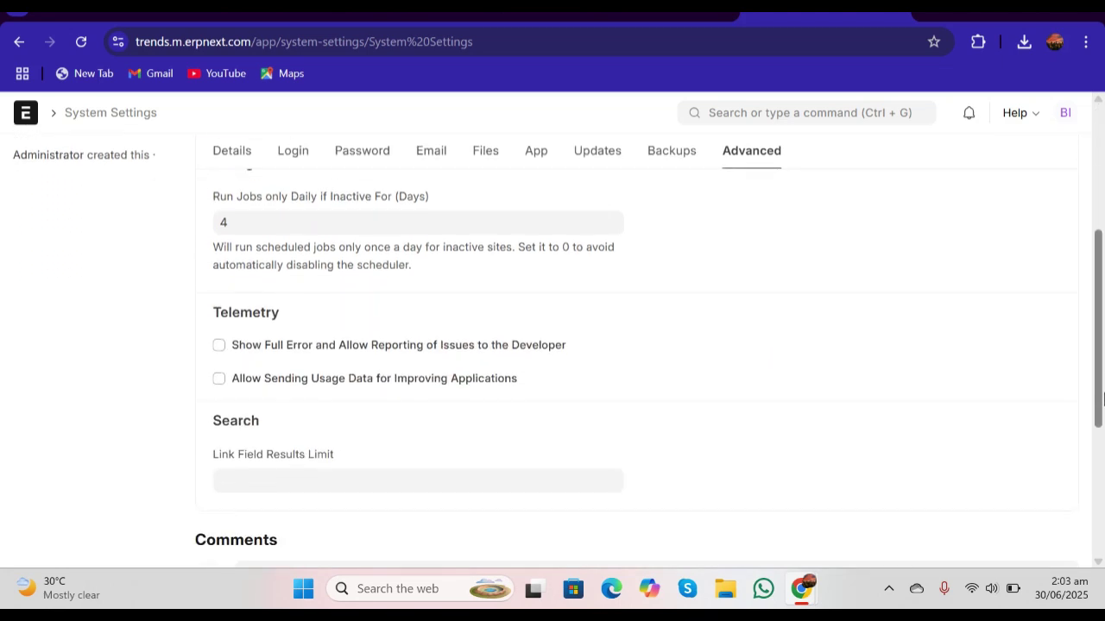
pyautogui.click(220, 346)
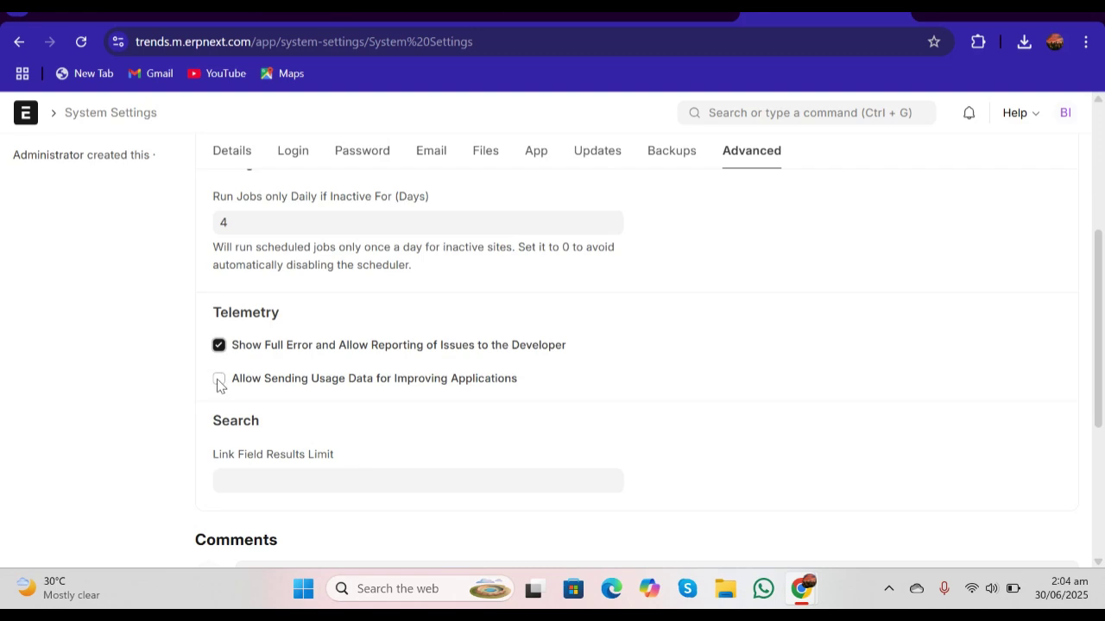
pyautogui.click(217, 378)
# Set the link field results limit for search to 10
pyautogui.click(368, 481)
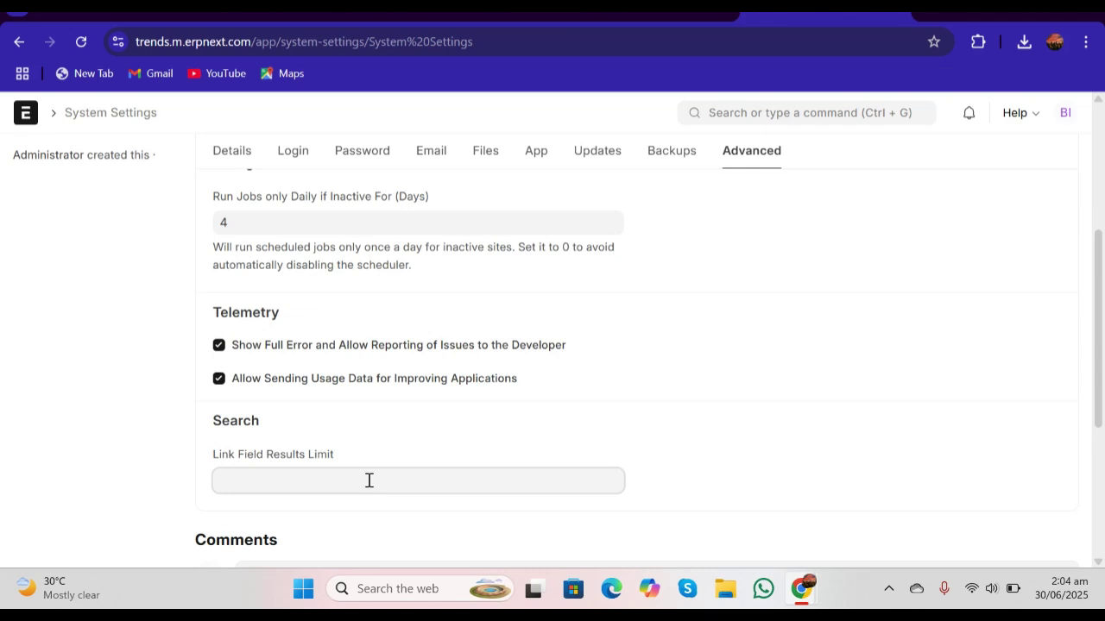
pyautogui.write('10')
pyautogui.click(835, 450)
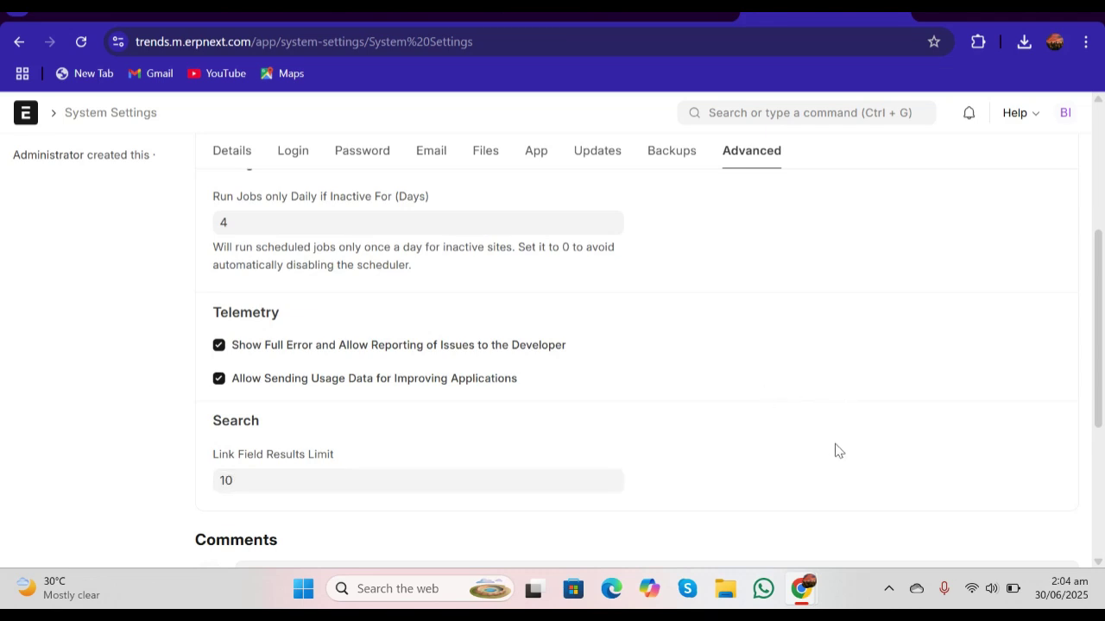